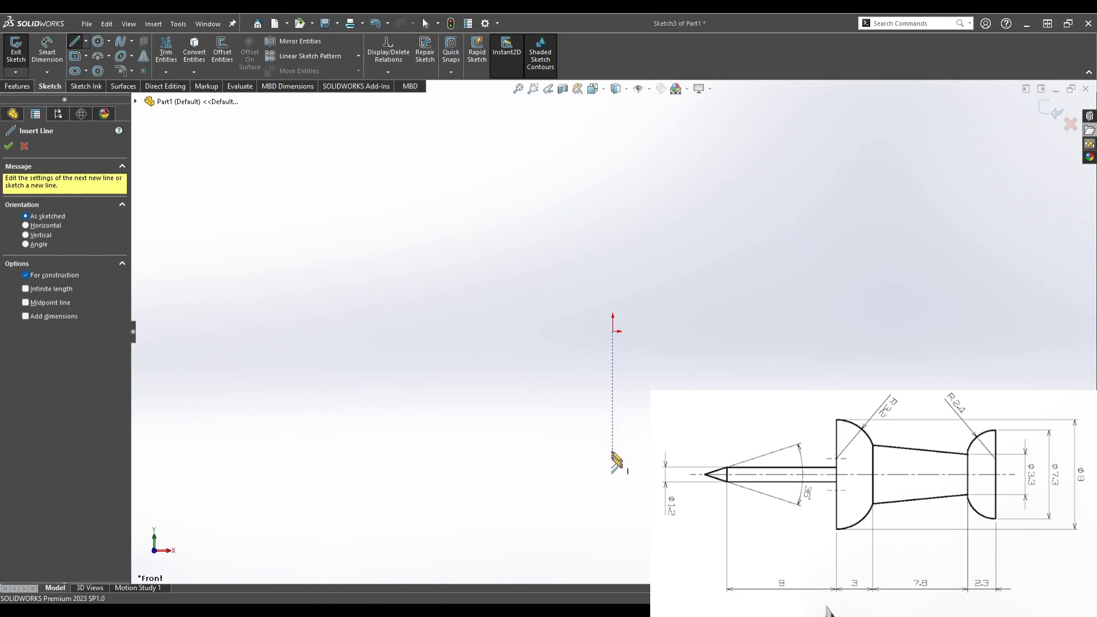
- Finish the vertical construction line so it runs through the origin and extends above it, as the profile's centerline
{"action": "left_click", "coordinate": [613, 182]}
{"action": "right_click", "coordinate": [685, 277]}
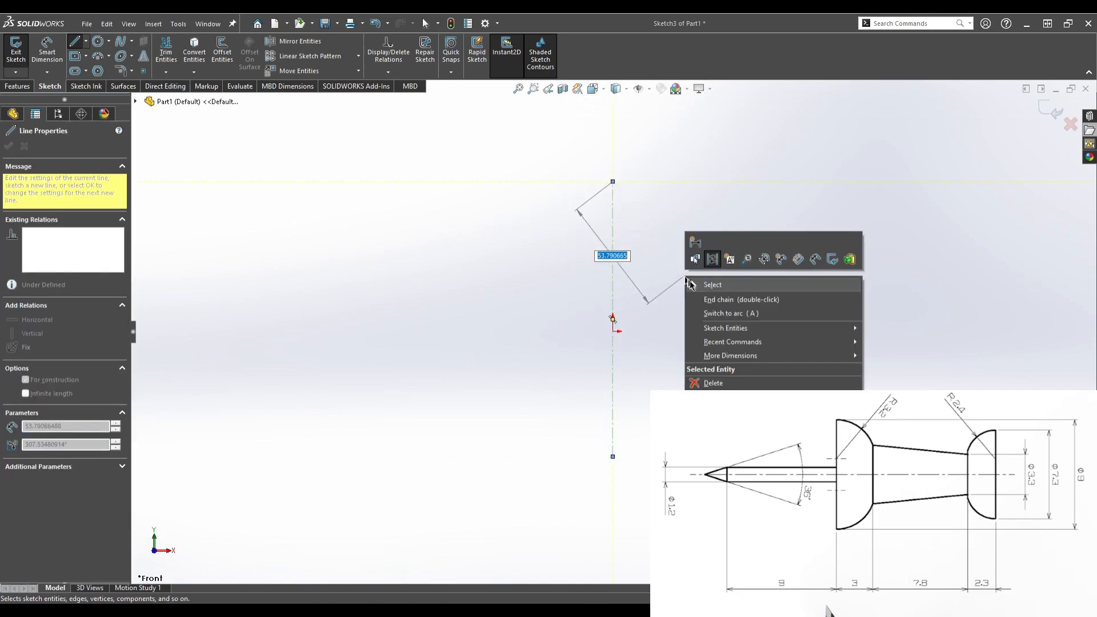
{"action": "left_click", "coordinate": [691, 285]}
- Draw two horizontal lines starting on the centerline above the origin, the upper about 19.5 mm long and a shorter one below it
{"action": "left_click", "coordinate": [83, 44]}
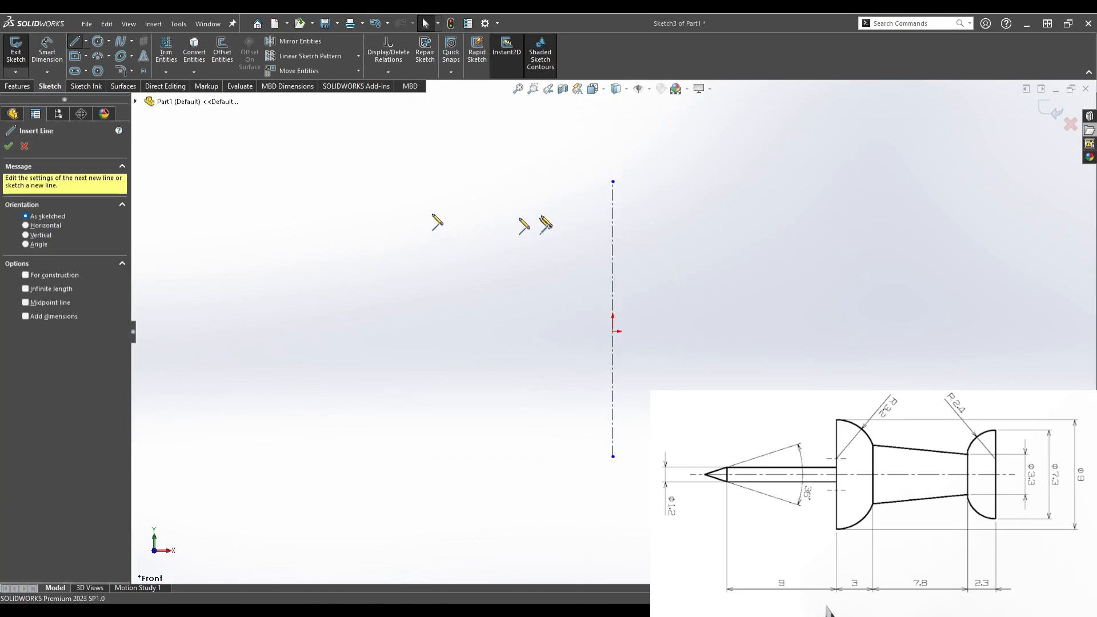
{"action": "left_click", "coordinate": [612, 218]}
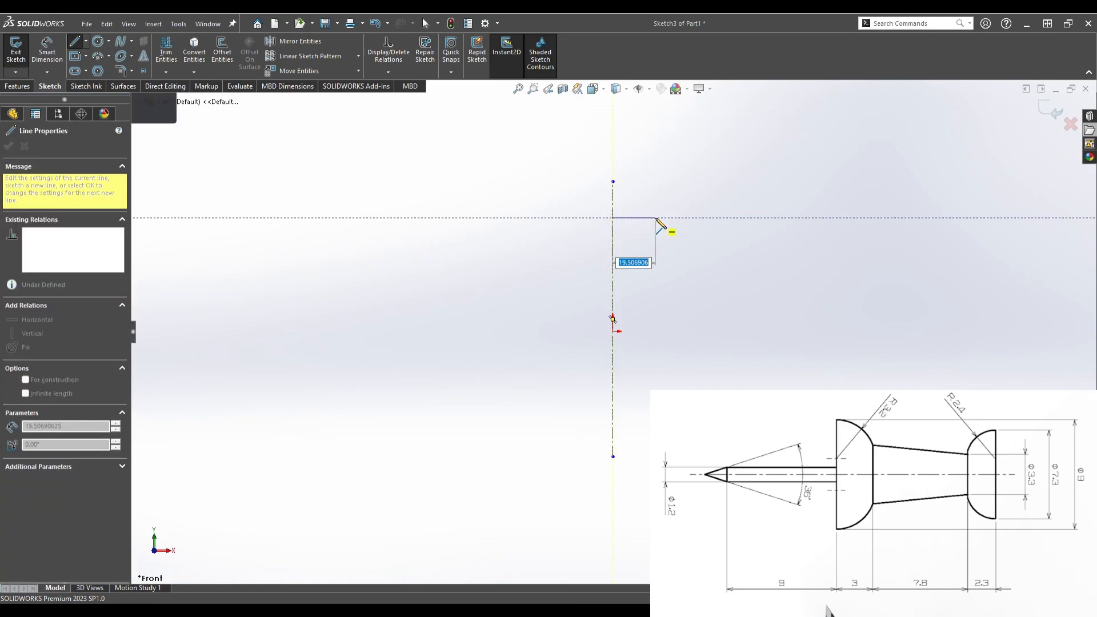
{"action": "left_click", "coordinate": [655, 218]}
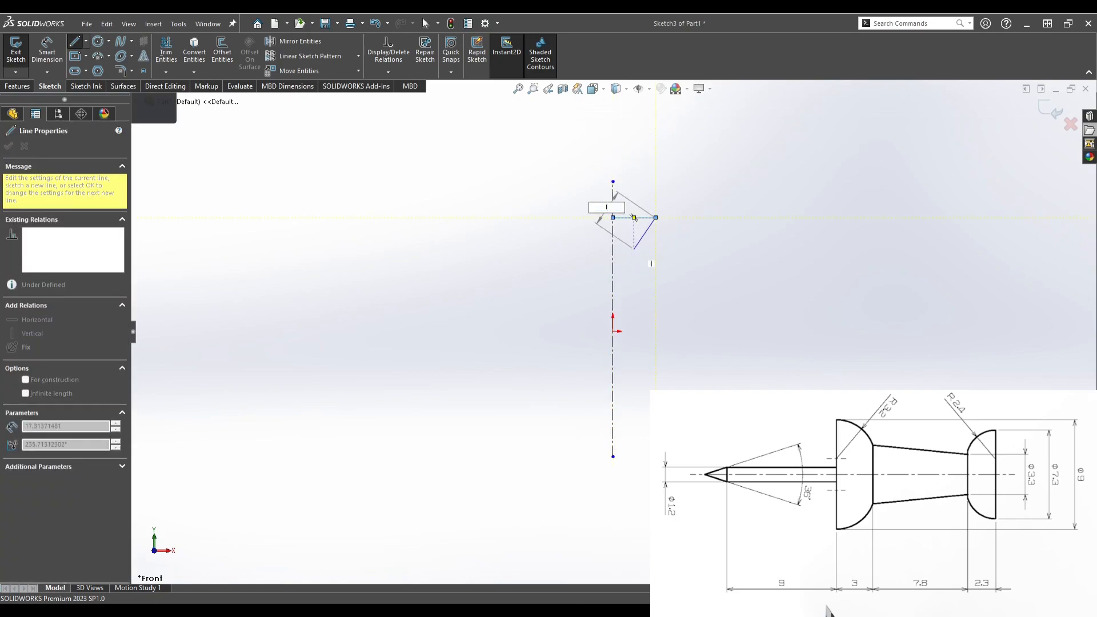
{"action": "key", "text": "Escape"}
{"action": "key", "text": "l"}
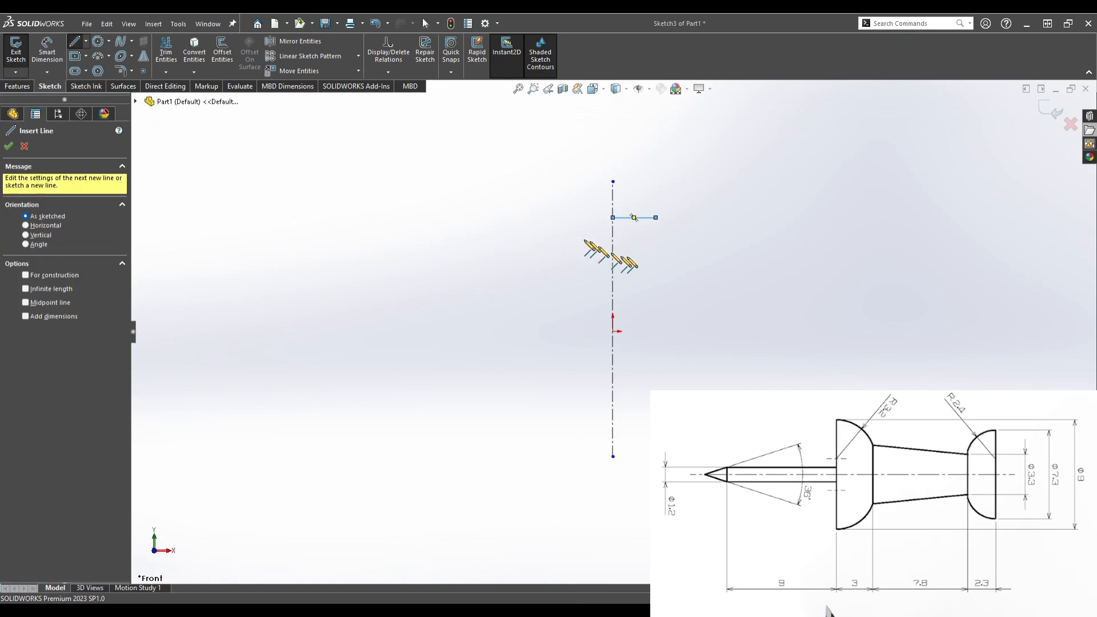
{"action": "left_click", "coordinate": [614, 254]}
{"action": "left_click", "coordinate": [635, 254]}
{"action": "right_click", "coordinate": [637, 277]}
{"action": "left_click", "coordinate": [642, 287]}
- Draw two more horizontal lines from the centerline, one just above the origin and a longer one of about 34 mm below the origin
{"action": "key", "text": "l"}
{"action": "left_click", "coordinate": [613, 308]}
{"action": "left_click", "coordinate": [648, 308]}
{"action": "key", "text": "Escape"}
{"action": "key", "text": "l"}
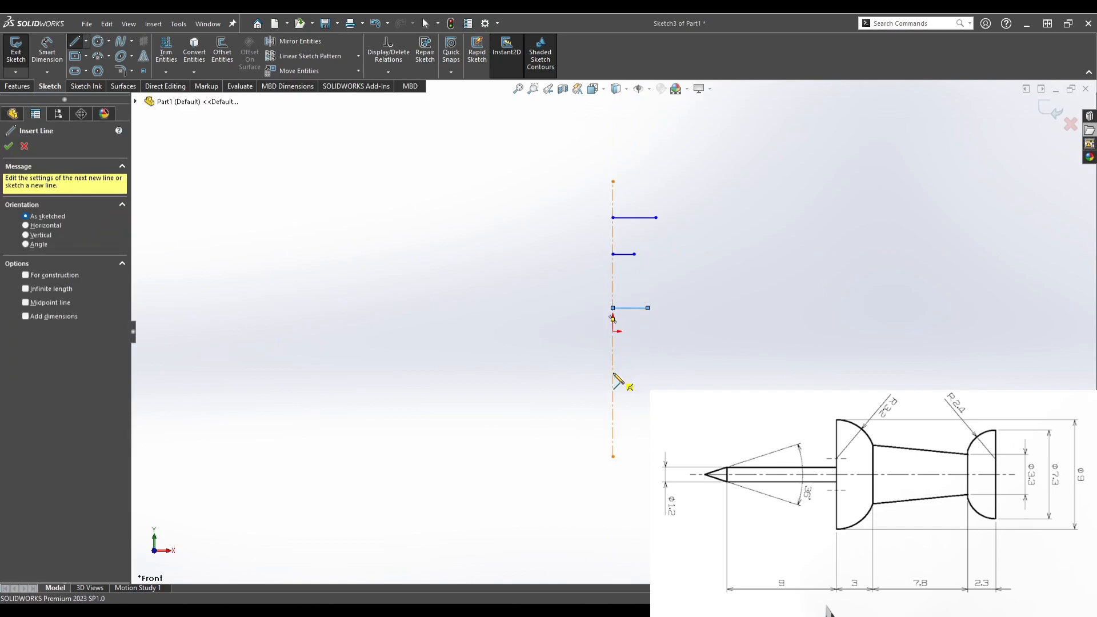
{"action": "left_click", "coordinate": [614, 373]}
{"action": "left_click", "coordinate": [688, 373]}
{"action": "key", "text": "Escape"}
- Draw a short horizontal line starting on the centerline, just above its lower end
{"action": "key", "text": "l"}
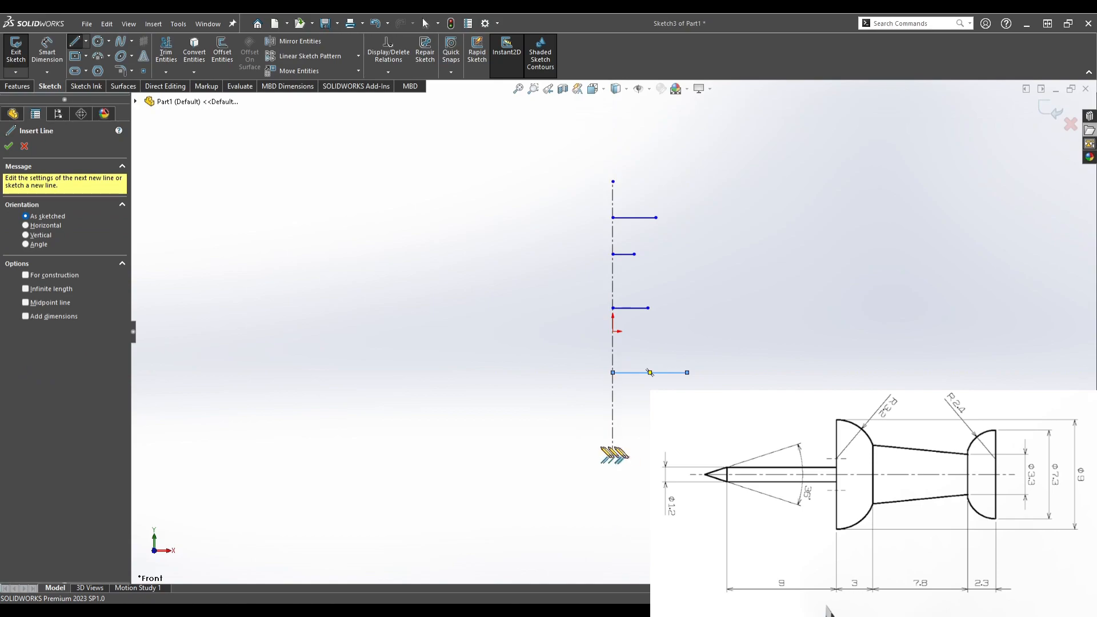
{"action": "left_click", "coordinate": [613, 446]}
{"action": "left_click", "coordinate": [626, 445]}
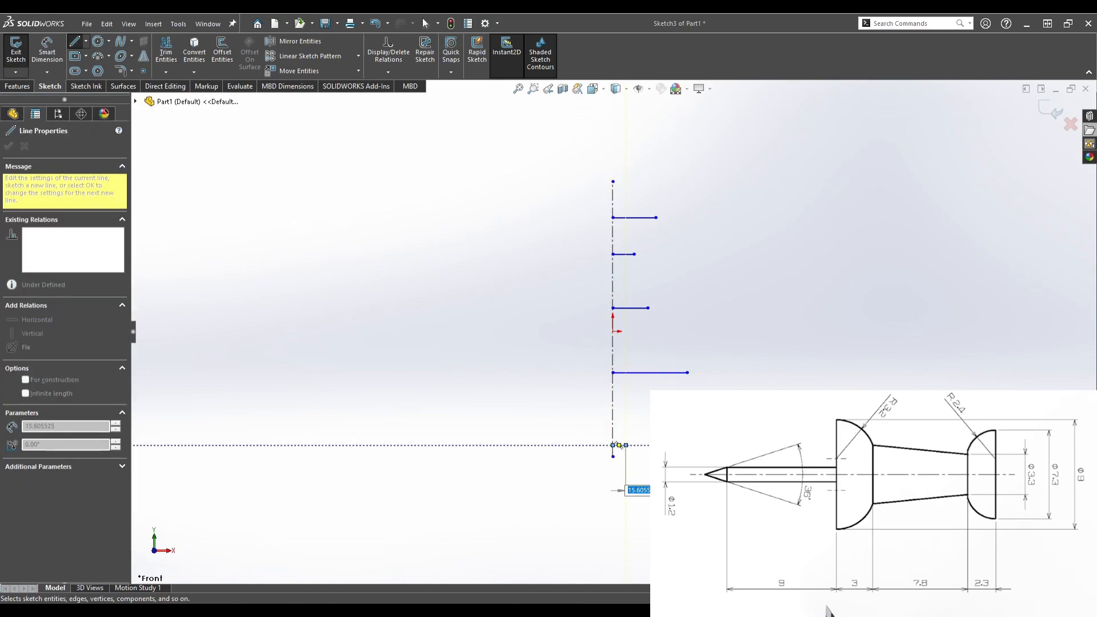
{"action": "key", "text": "Escape"}
- Dimension the longest horizontal line's length to 4.5 mm
{"action": "left_click", "coordinate": [47, 51]}
{"action": "left_click", "coordinate": [660, 373]}
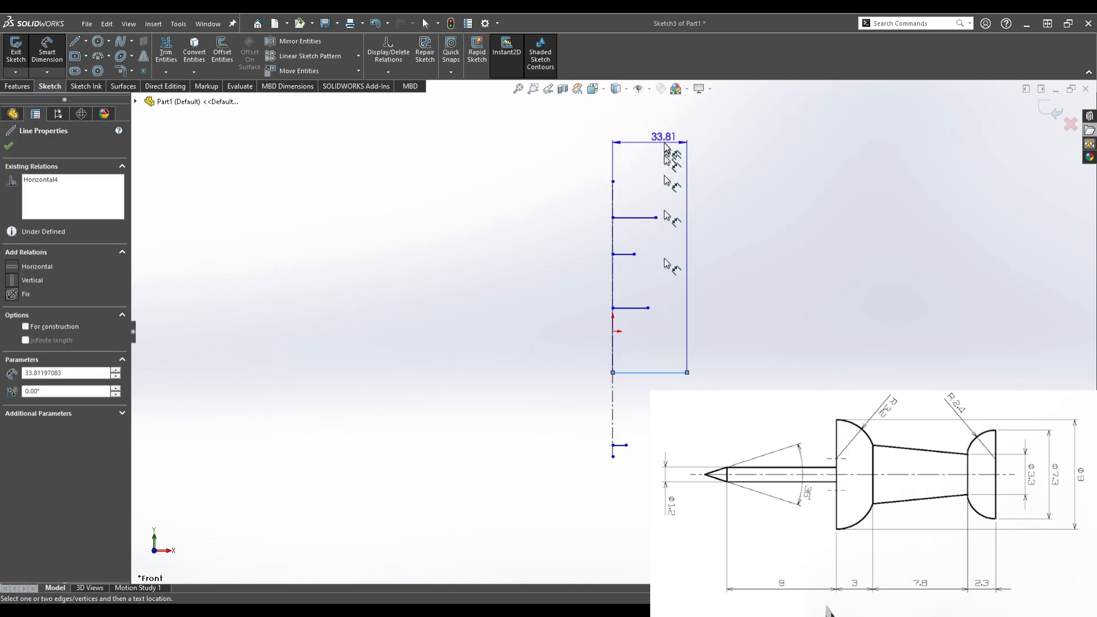
{"action": "left_click", "coordinate": [654, 151]}
{"action": "type", "text": "4.5"}
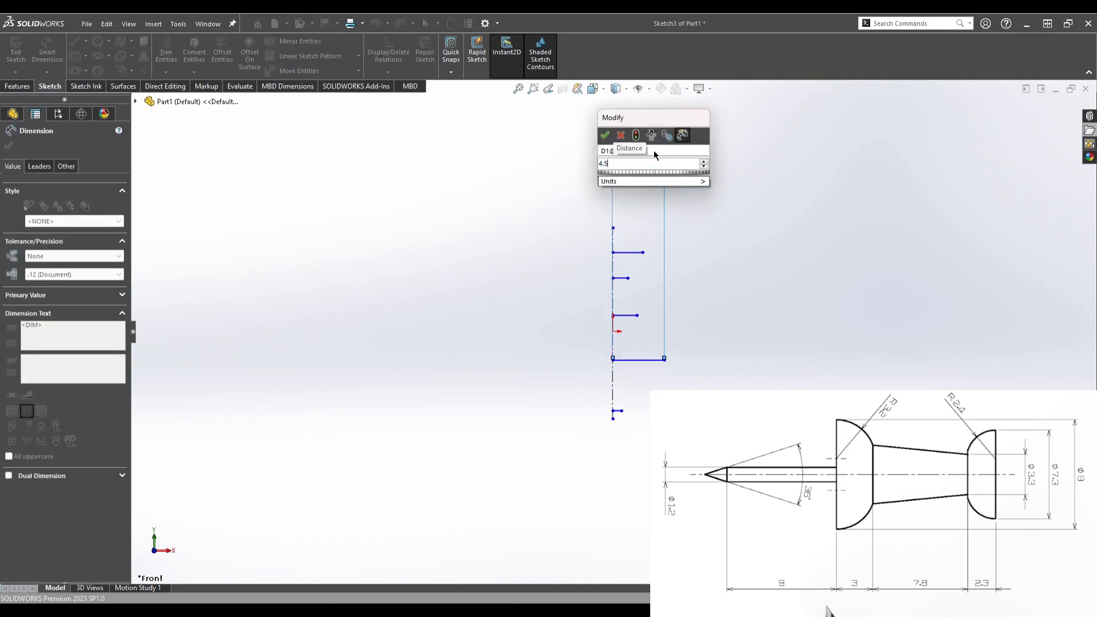
{"action": "key", "text": "Return"}
- Dimension the second horizontal line from the top to a length of 3.3/2 mm
{"action": "scroll", "coordinate": [654, 235], "scroll_direction": "down", "scroll_amount": 2}
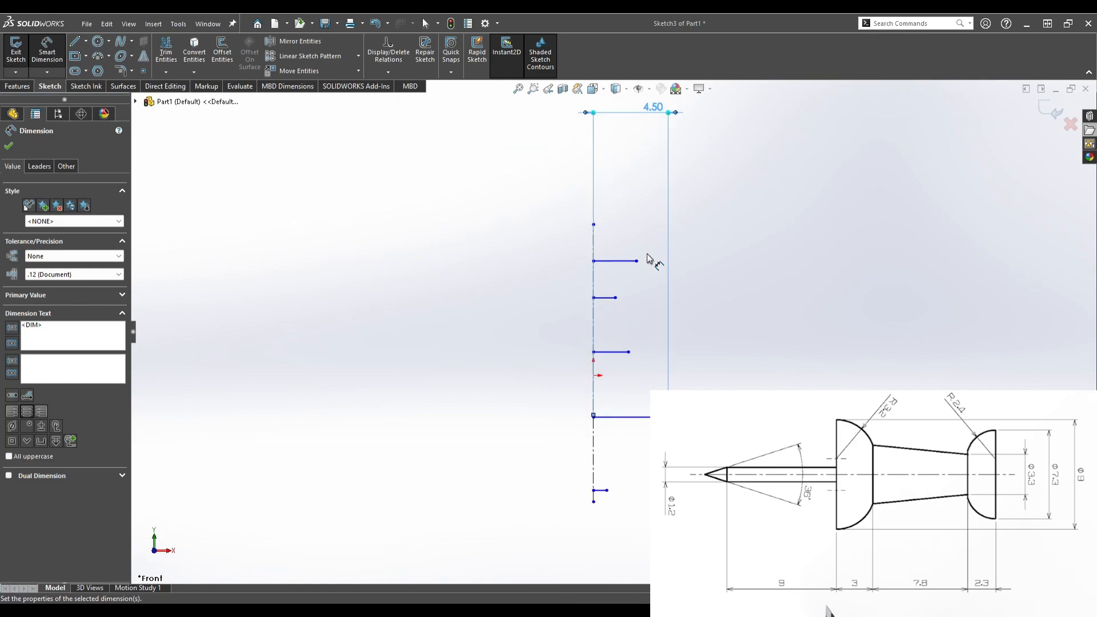
{"action": "left_click", "coordinate": [610, 298]}
{"action": "left_click", "coordinate": [609, 172]}
{"action": "type", "text": "3.3/2"}
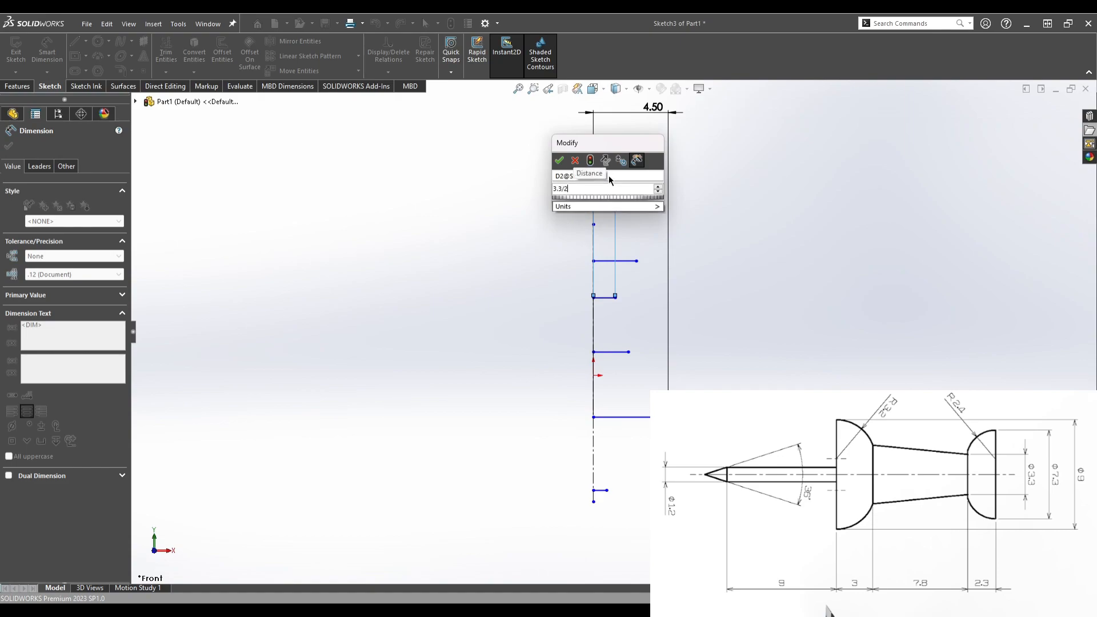
{"action": "key", "text": "Return"}
- Dimension the topmost horizontal line to a length of 7.3/2 mm
{"action": "left_click", "coordinate": [612, 262]}
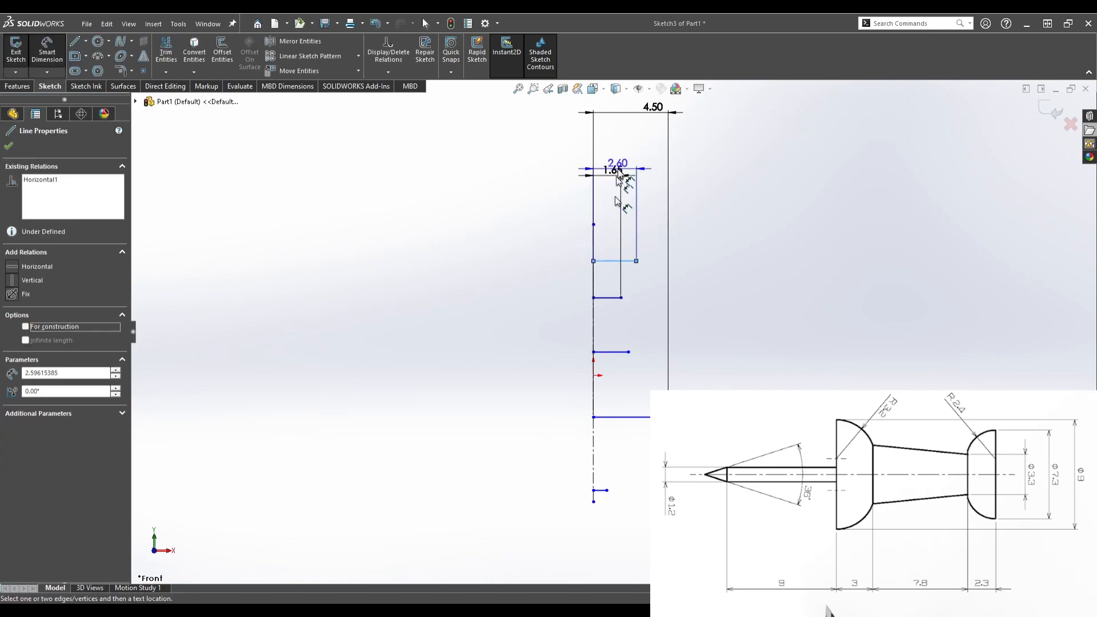
{"action": "left_click", "coordinate": [617, 140]}
{"action": "type", "text": "7."}
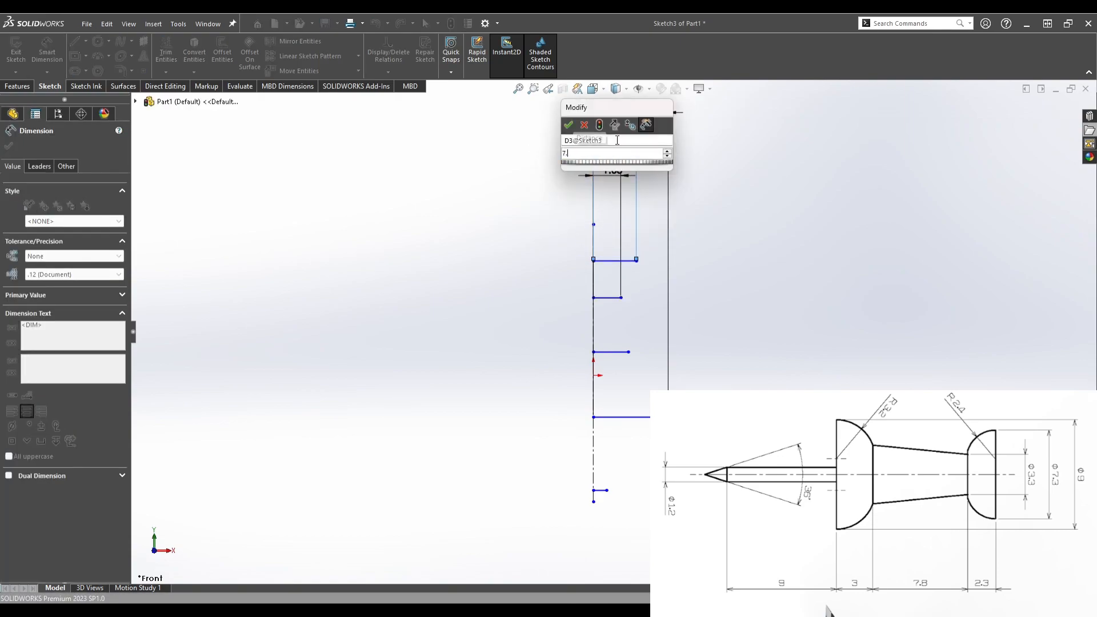
{"action": "type", "text": "3/2"}
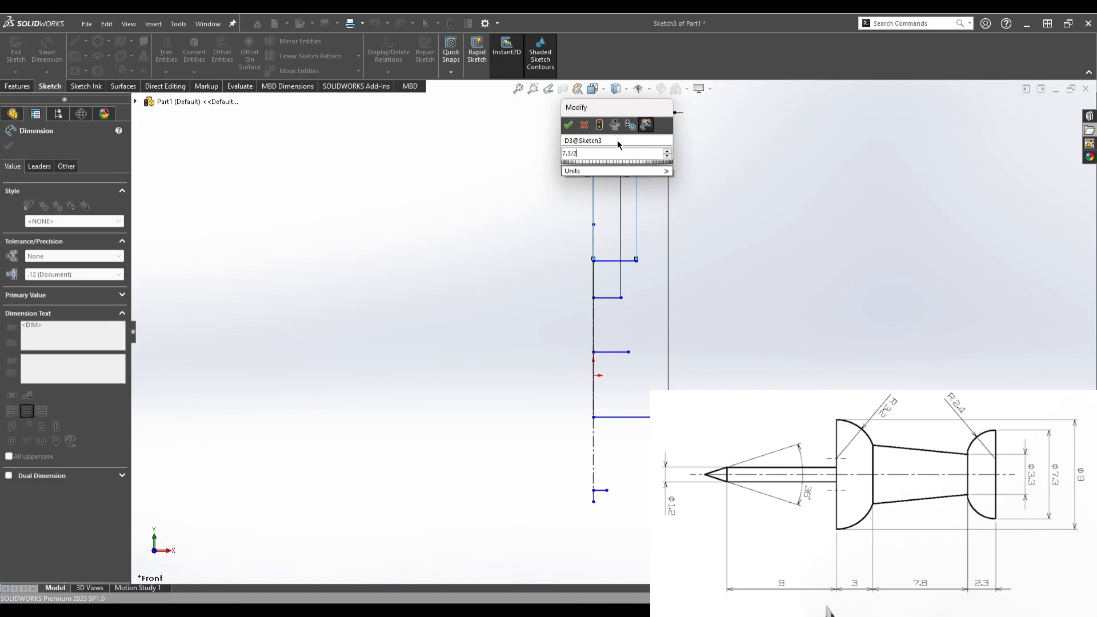
{"action": "key", "text": "Return"}
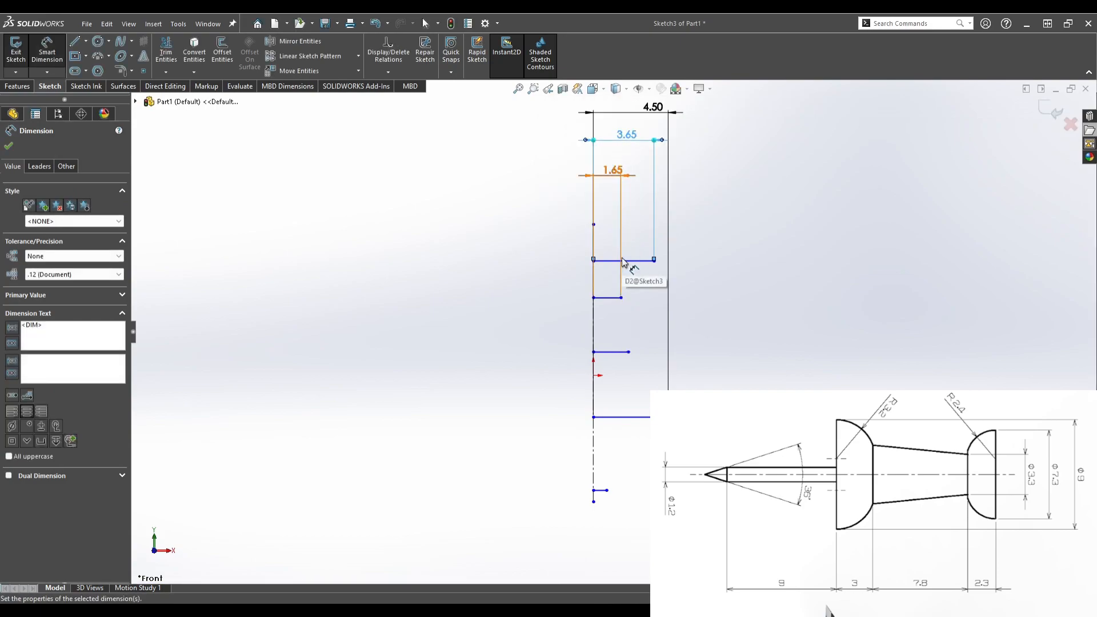
- Dimension the lowest short horizontal line to a length of 0.6 mm
{"action": "left_click", "coordinate": [602, 491]}
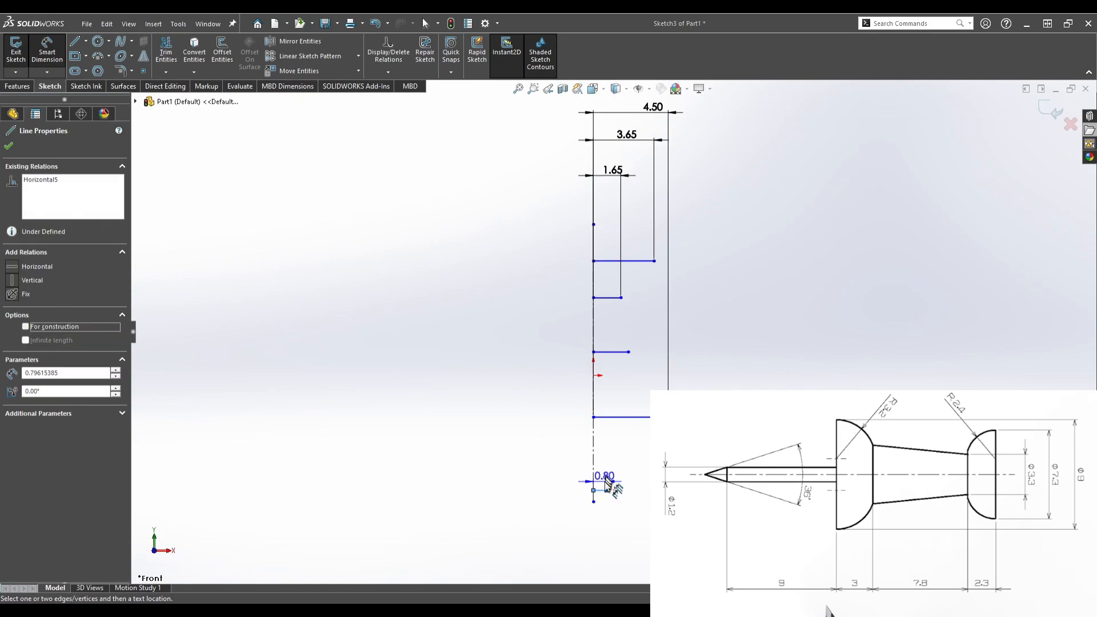
{"action": "left_click", "coordinate": [599, 526]}
{"action": "type", "text": "0.6"}
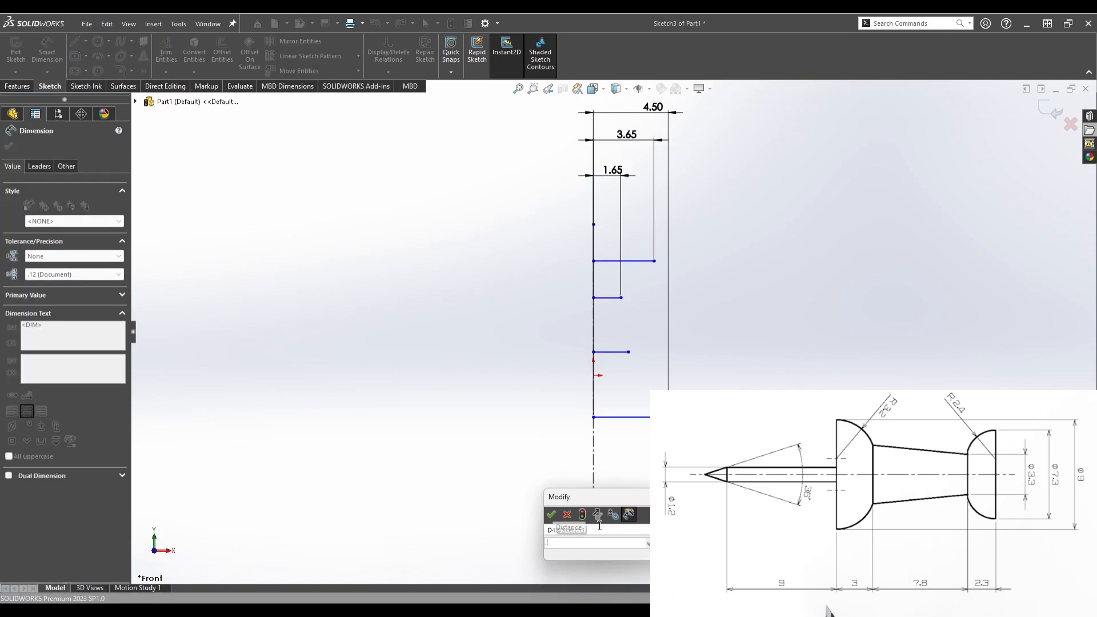
{"action": "key", "text": "Return"}
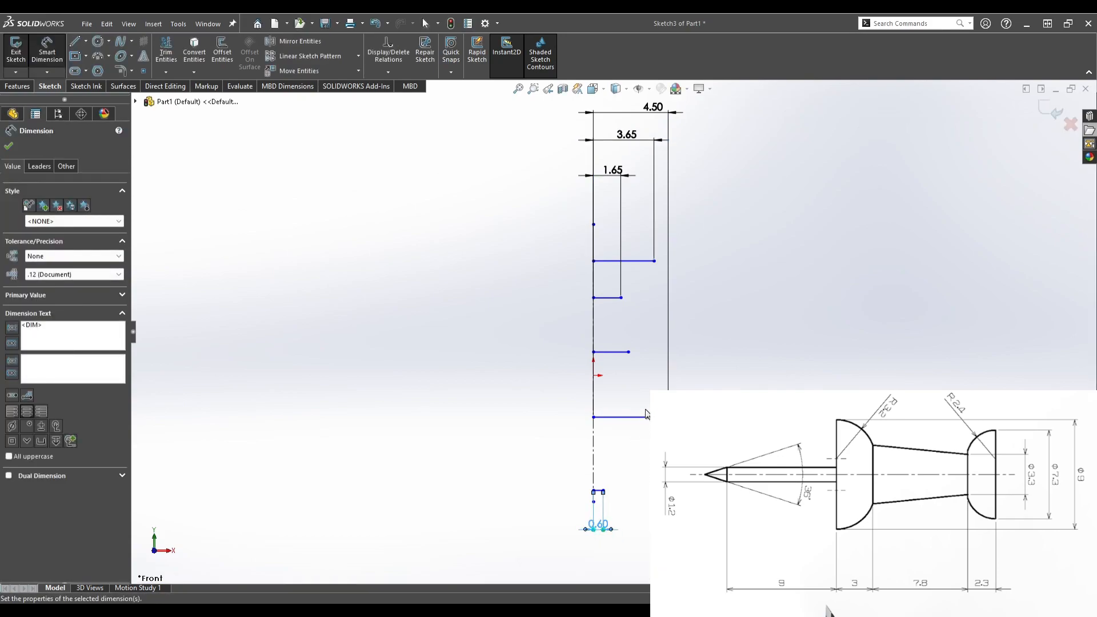
{"action": "key", "text": "Escape"}
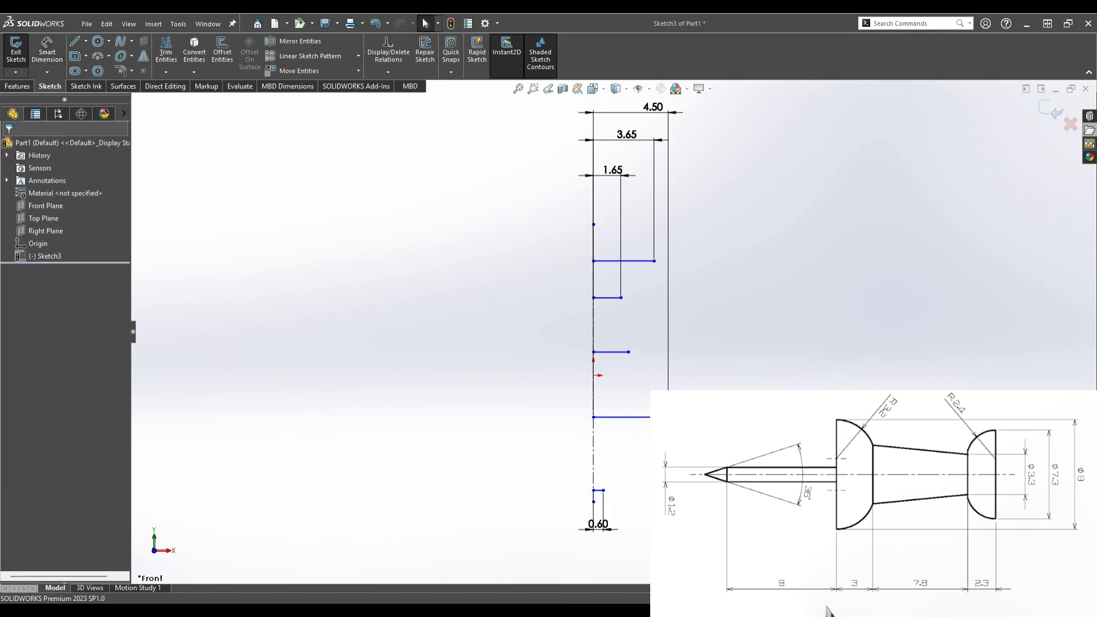
- Extend the centerline's lower end downward and dimension the vertical distance between the 4.5 mm line and the lowest line to 9 mm
{"action": "scroll", "coordinate": [589, 457], "scroll_direction": "down", "scroll_amount": 3}
{"action": "left_click_drag", "start_coordinate": [613, 463], "coordinate": [614, 501]}
{"action": "left_click", "coordinate": [48, 54]}
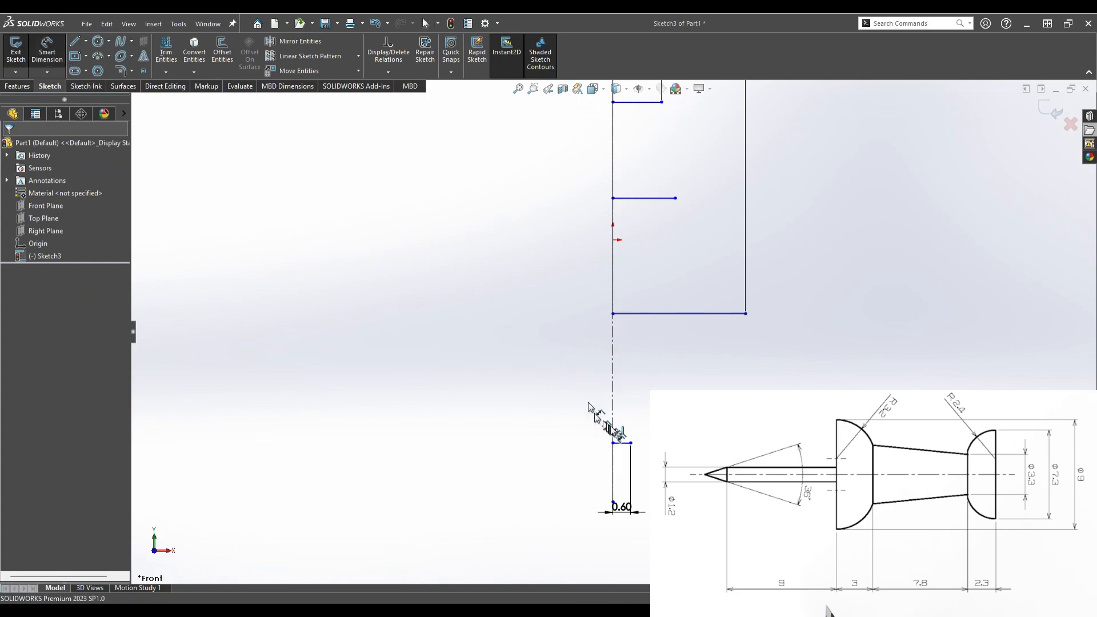
{"action": "left_click", "coordinate": [659, 313]}
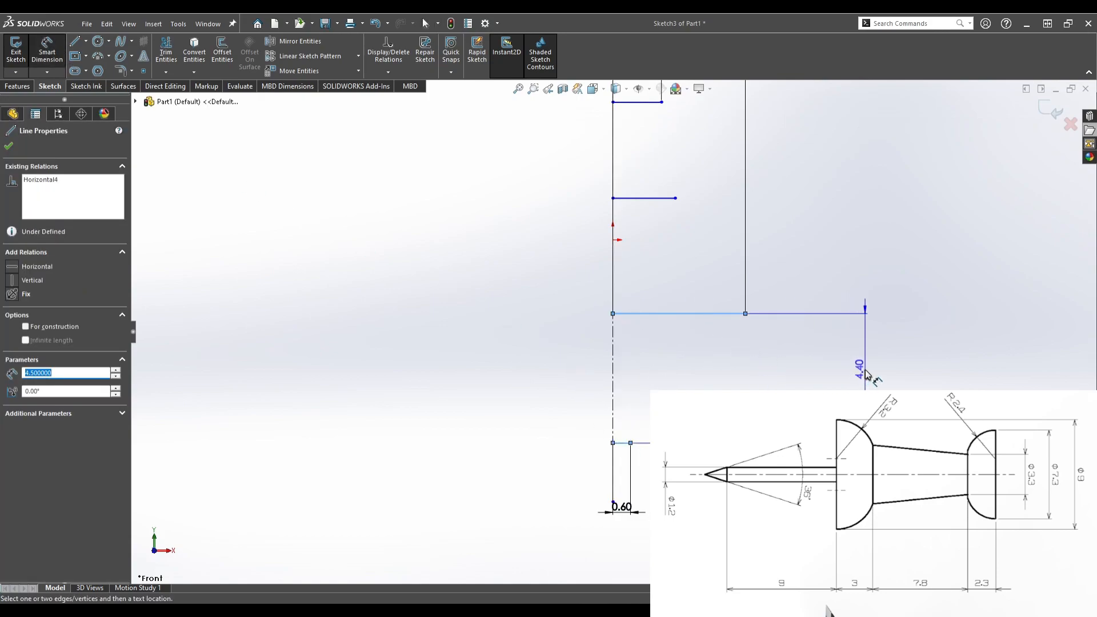
{"action": "left_click", "coordinate": [866, 374]}
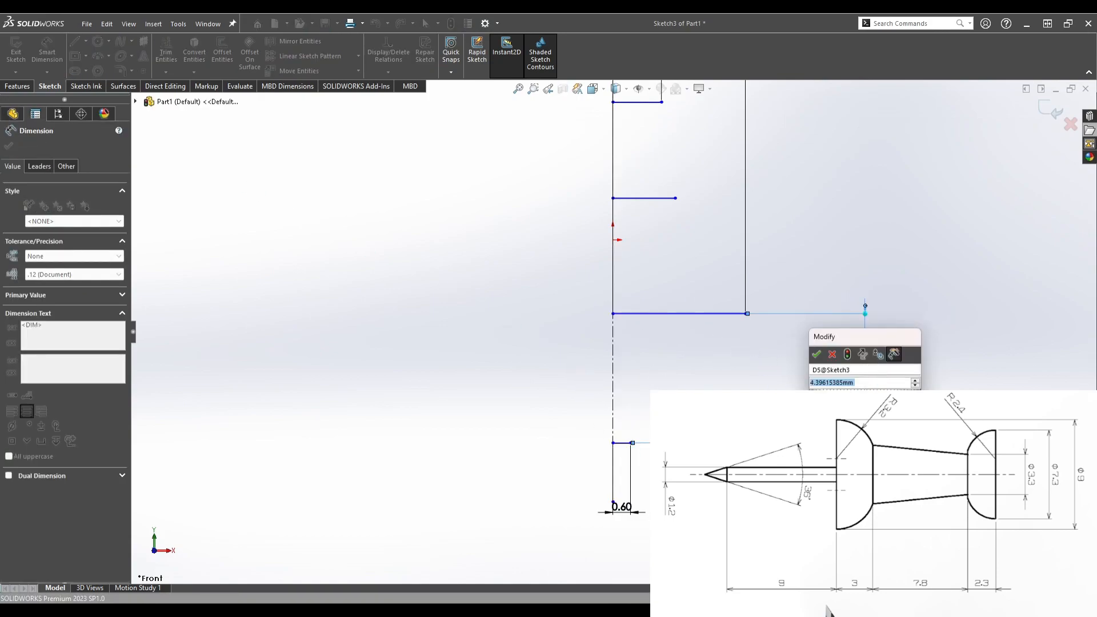
{"action": "type", "text": "9"}
{"action": "key", "text": "Return"}
- Dimension the vertical distance between the two uppermost horizontal lines to 2.3 mm
{"action": "scroll", "coordinate": [669, 296], "scroll_direction": "up", "scroll_amount": 3}
{"action": "scroll", "coordinate": [670, 245], "scroll_direction": "down", "scroll_amount": 6}
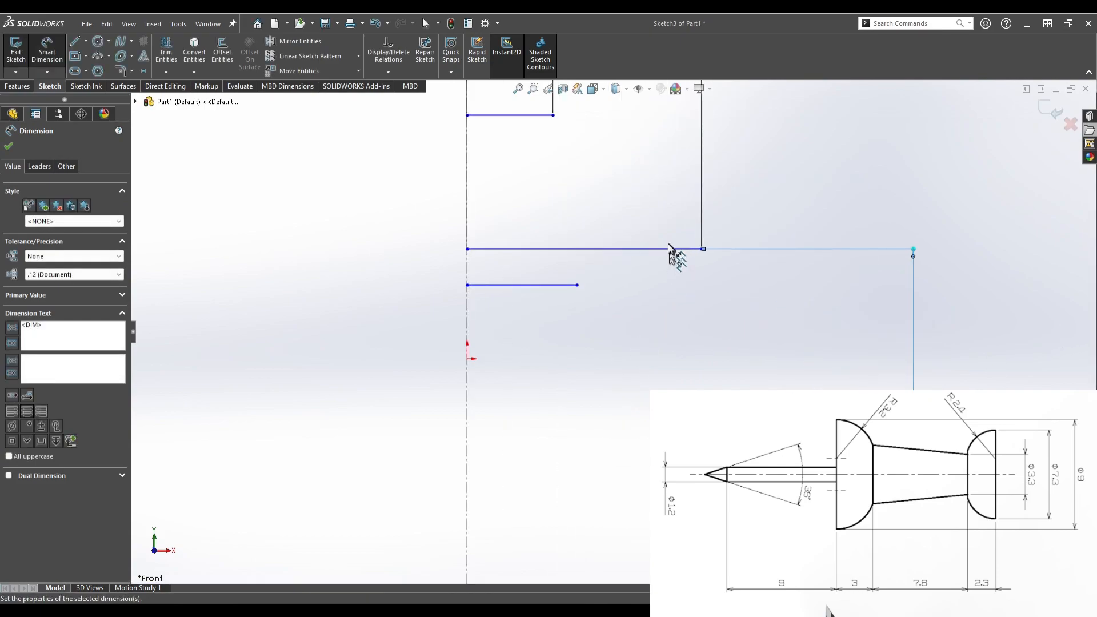
{"action": "scroll", "coordinate": [663, 246], "scroll_direction": "up", "scroll_amount": 5}
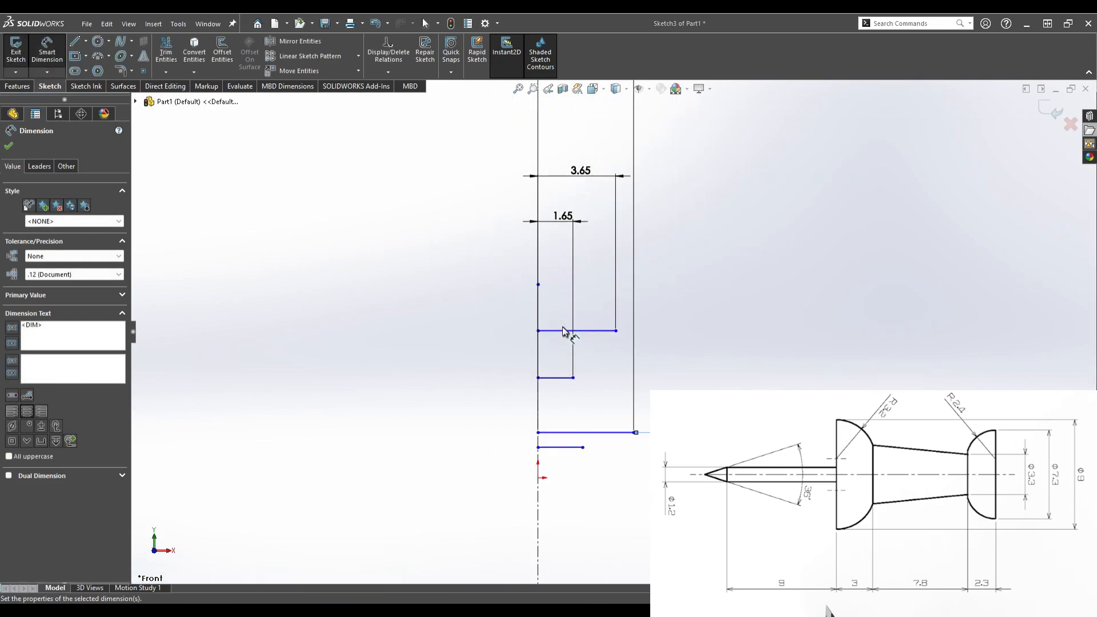
{"action": "left_click", "coordinate": [563, 330]}
{"action": "left_click", "coordinate": [567, 377]}
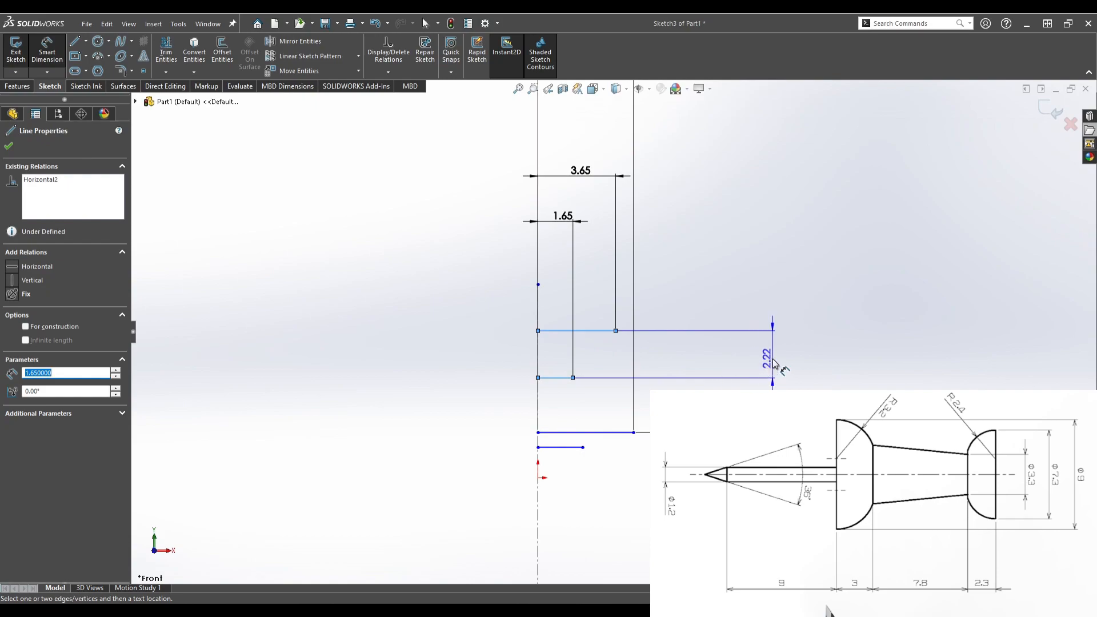
{"action": "left_click", "coordinate": [785, 363]}
{"action": "type", "text": "2.3"}
{"action": "key", "text": "Return"}
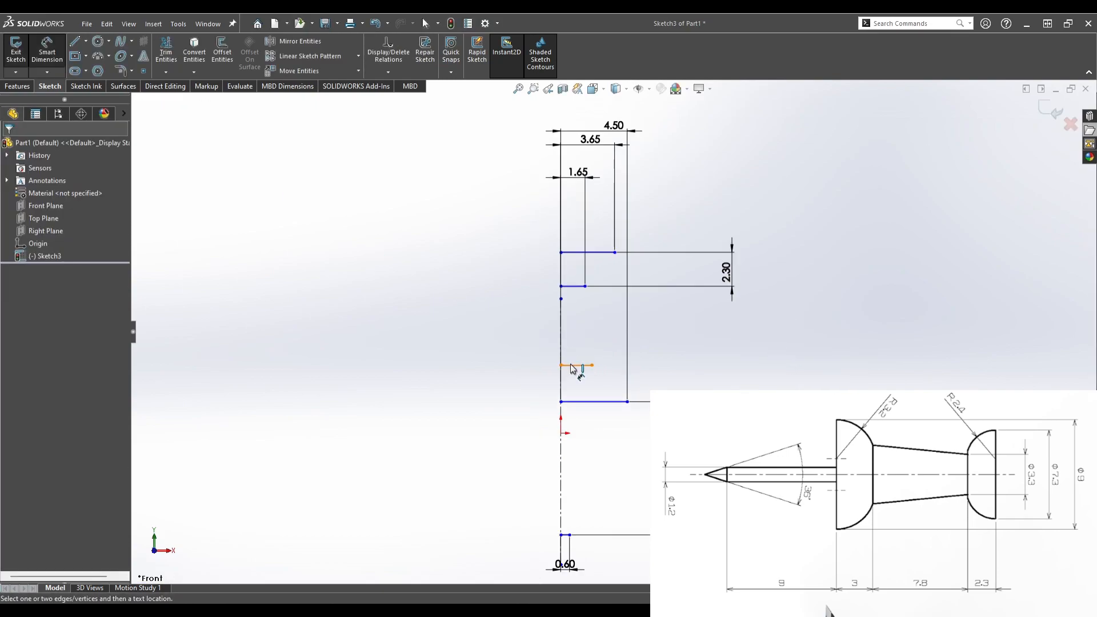
- Dimension the vertical distance between the 1.65 mm line and the undimensioned horizontal line to 7.8 mm
{"action": "left_click", "coordinate": [571, 365]}
{"action": "left_click", "coordinate": [572, 286]}
{"action": "left_click", "coordinate": [735, 338]}
{"action": "type", "text": "7.8"}
{"action": "key", "text": "Return"}
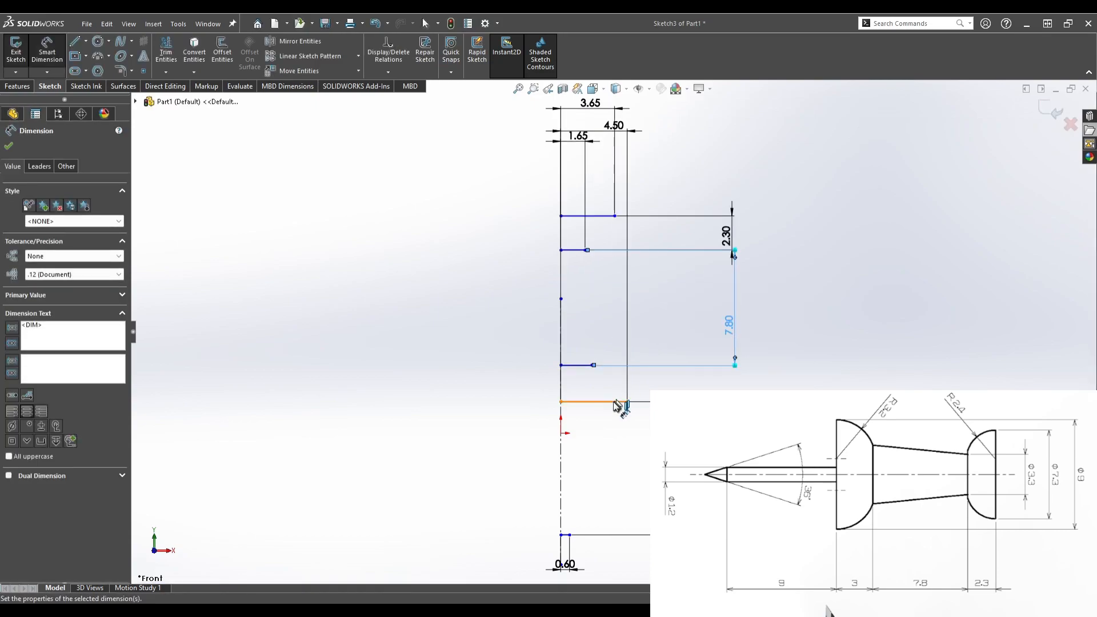
- Dimension the vertical distance between the 4.5 mm line and the undimensioned horizontal line to 3 mm
{"action": "left_click", "coordinate": [607, 403]}
{"action": "left_click", "coordinate": [581, 365]}
{"action": "left_click", "coordinate": [723, 380]}
{"action": "type", "text": "3"}
{"action": "key", "text": "Return"}
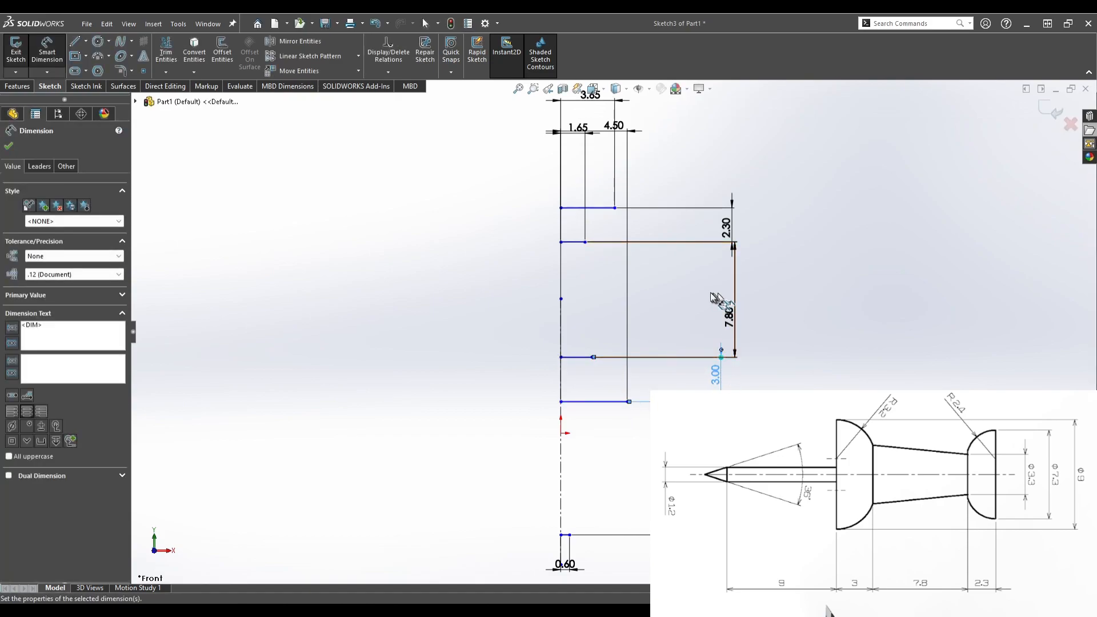
{"action": "key", "text": "Escape"}
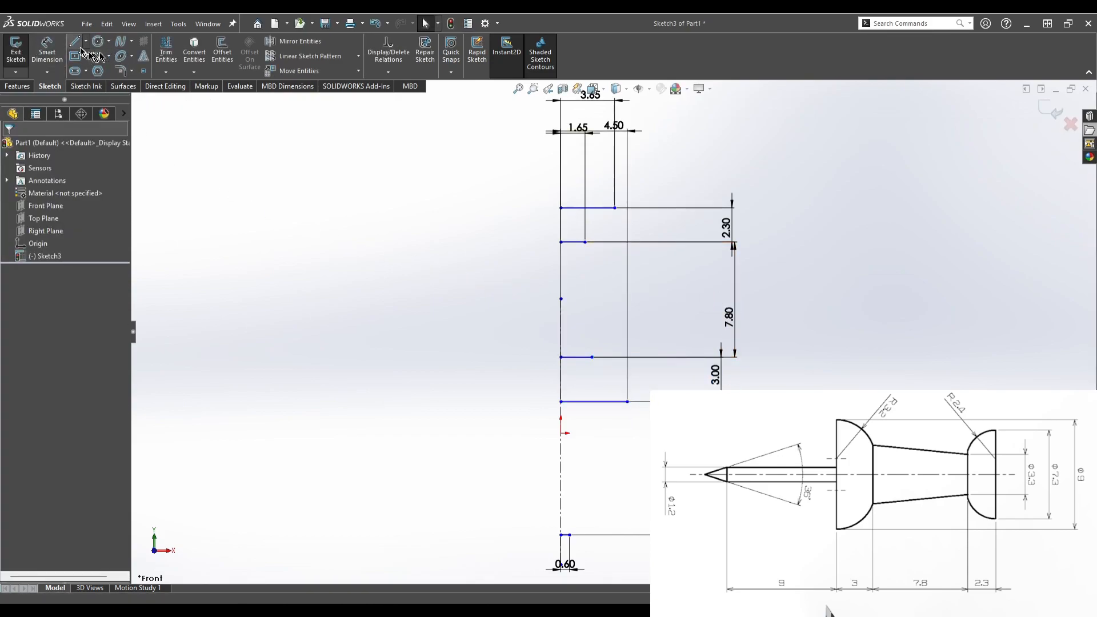
- Draw the slanted body line joining the outer ends of the two horizontal lines that are 7.8 mm apart
{"action": "key", "text": "l"}
{"action": "left_click", "coordinate": [592, 358]}
{"action": "left_click", "coordinate": [586, 243]}
{"action": "key", "text": "Escape"}
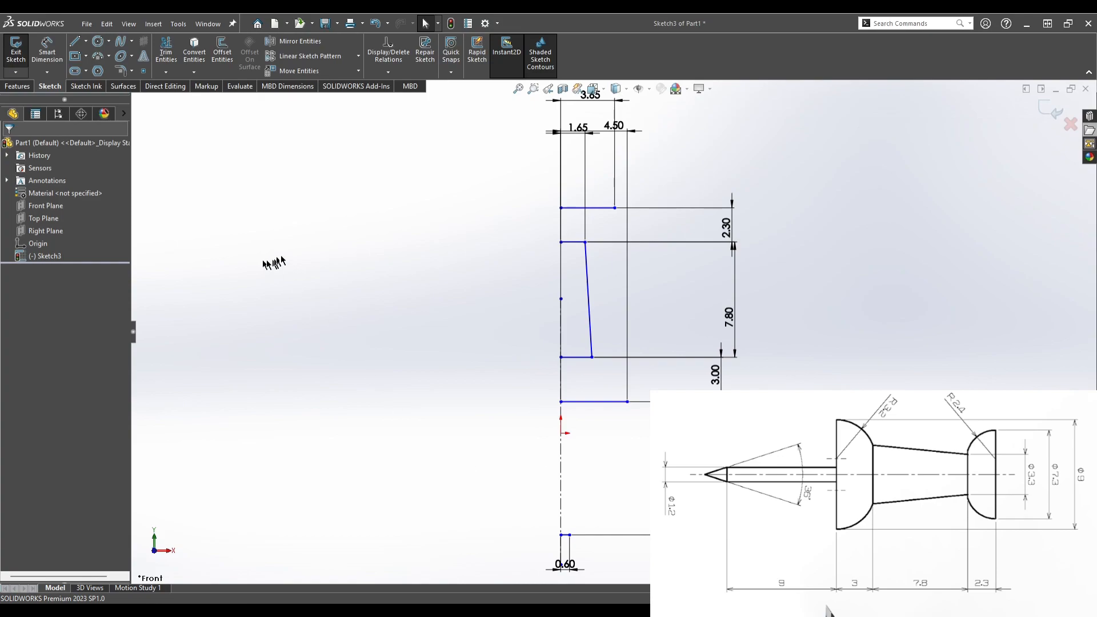
- Draw a 3-point arc of about 1.93 mm radius, bulging outward between the outer ends of the two uppermost horizontal lines
{"action": "key", "text": "f"}
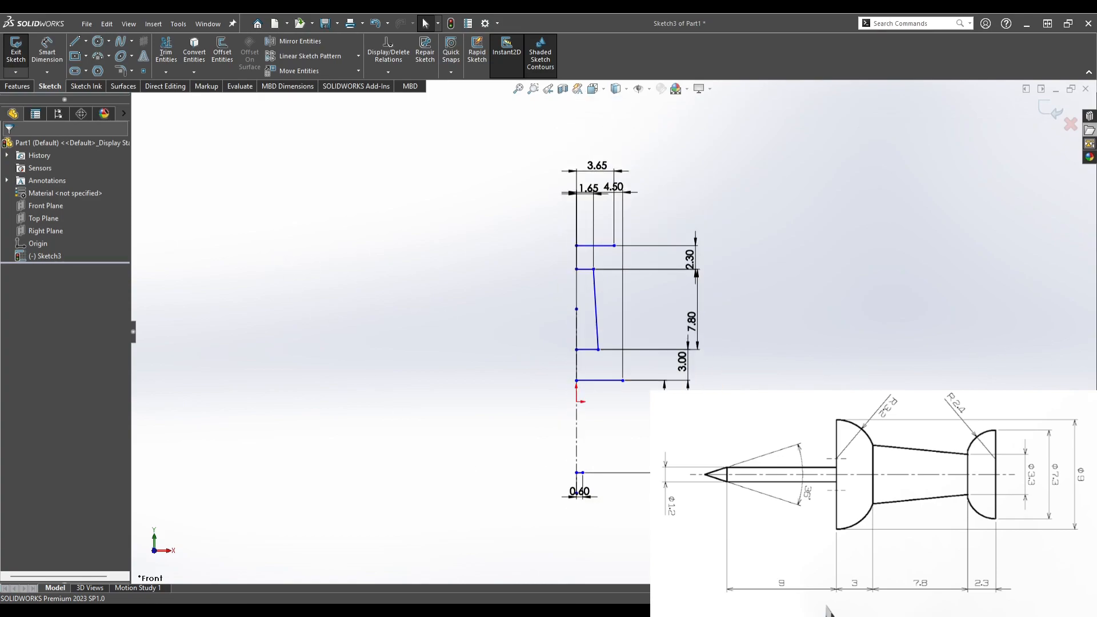
{"action": "left_click", "coordinate": [98, 56]}
{"action": "scroll", "coordinate": [617, 249], "scroll_direction": "down", "scroll_amount": 5}
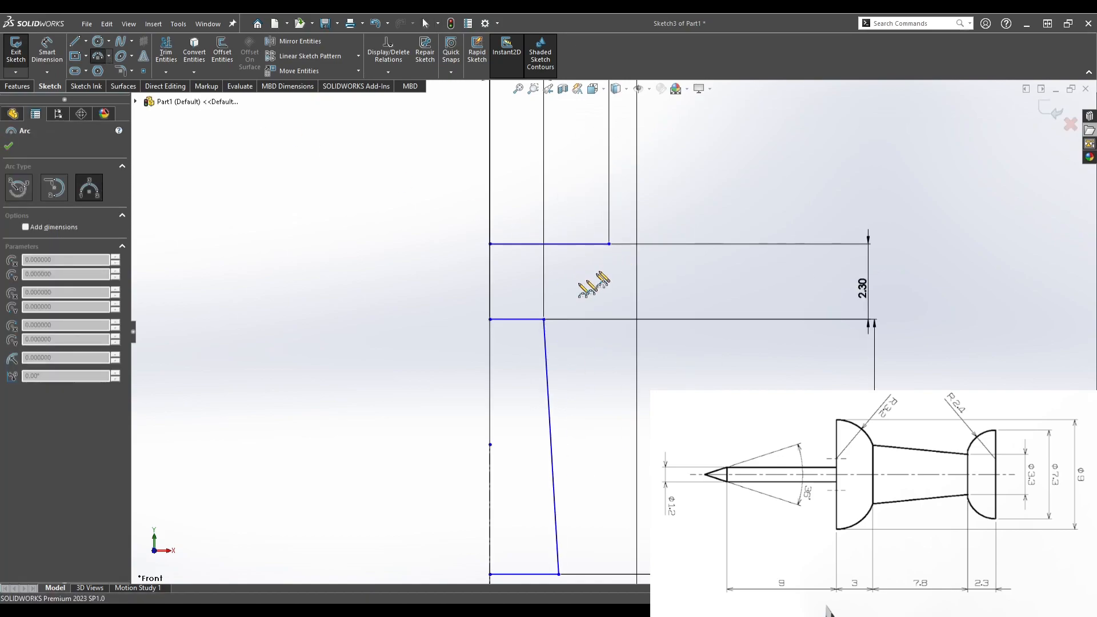
{"action": "left_click_drag", "start_coordinate": [609, 244], "coordinate": [544, 319]}
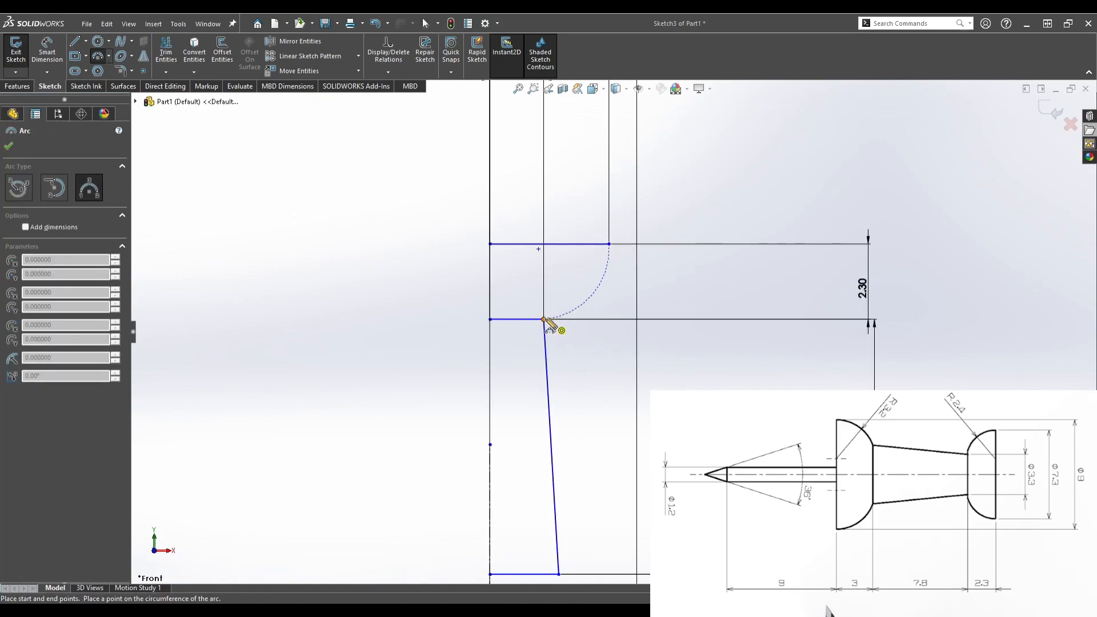
{"action": "left_click", "coordinate": [590, 307]}
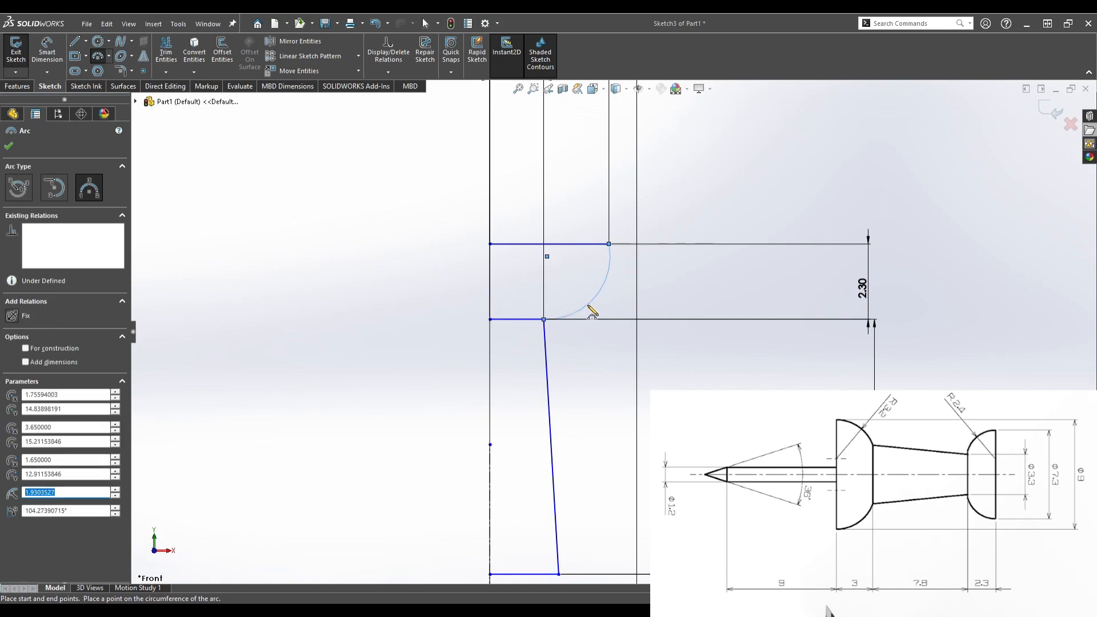
- Dimension the radius of the arc between the two uppermost horizontal lines to 2.4 mm
{"action": "key", "text": "Escape"}
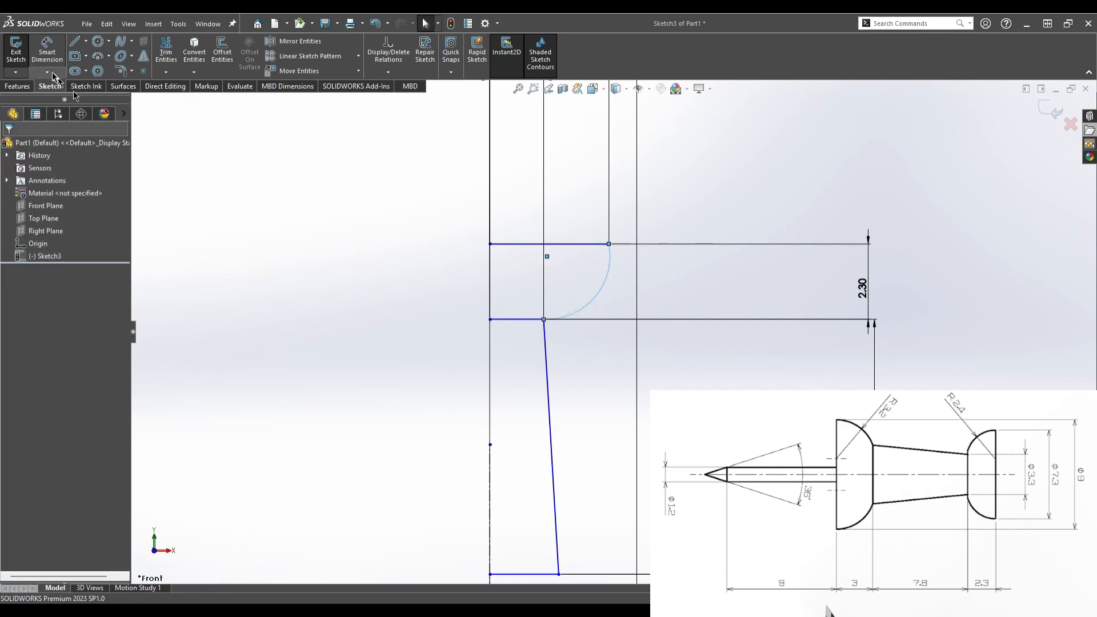
{"action": "left_click", "coordinate": [591, 303]}
{"action": "left_click", "coordinate": [403, 193]}
{"action": "type", "text": "2.4"}
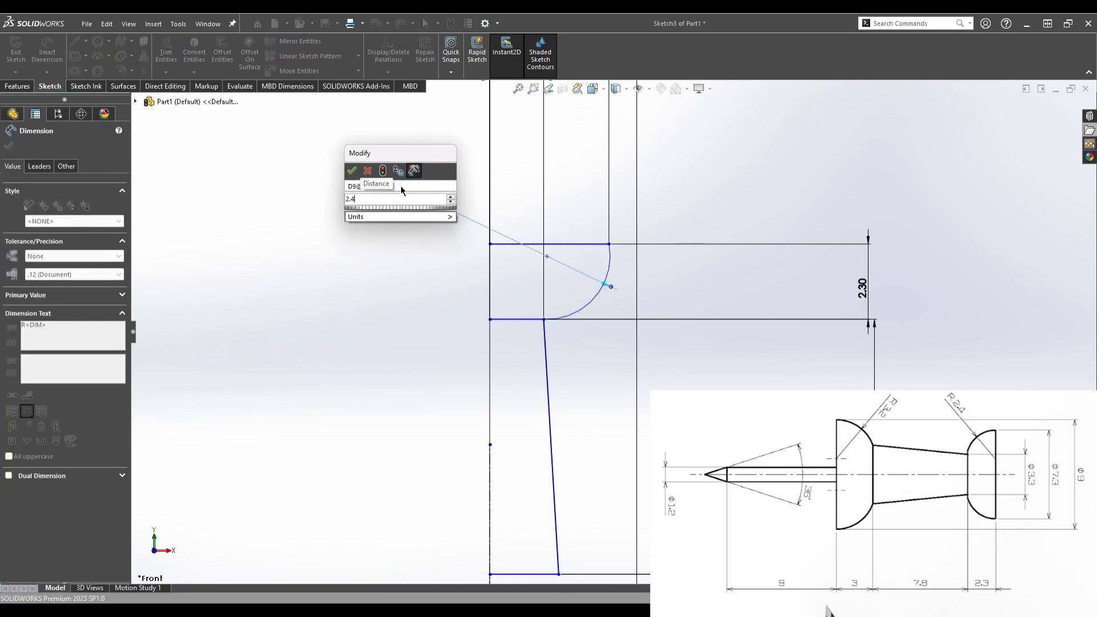
{"action": "key", "text": "Return"}
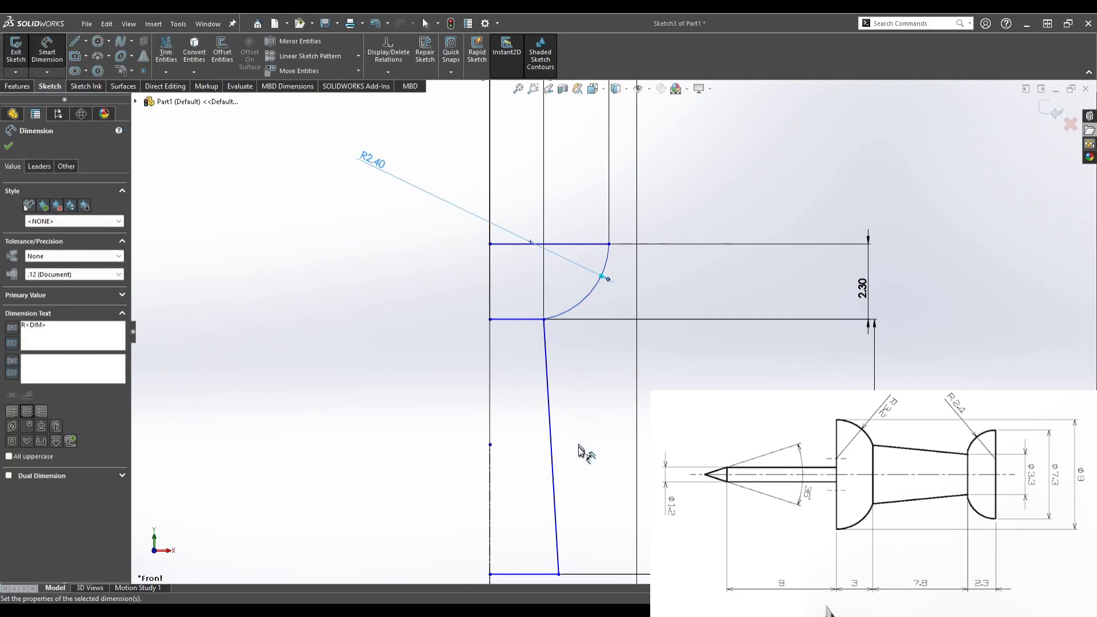
{"action": "scroll", "coordinate": [589, 452], "scroll_direction": "up", "scroll_amount": 3}
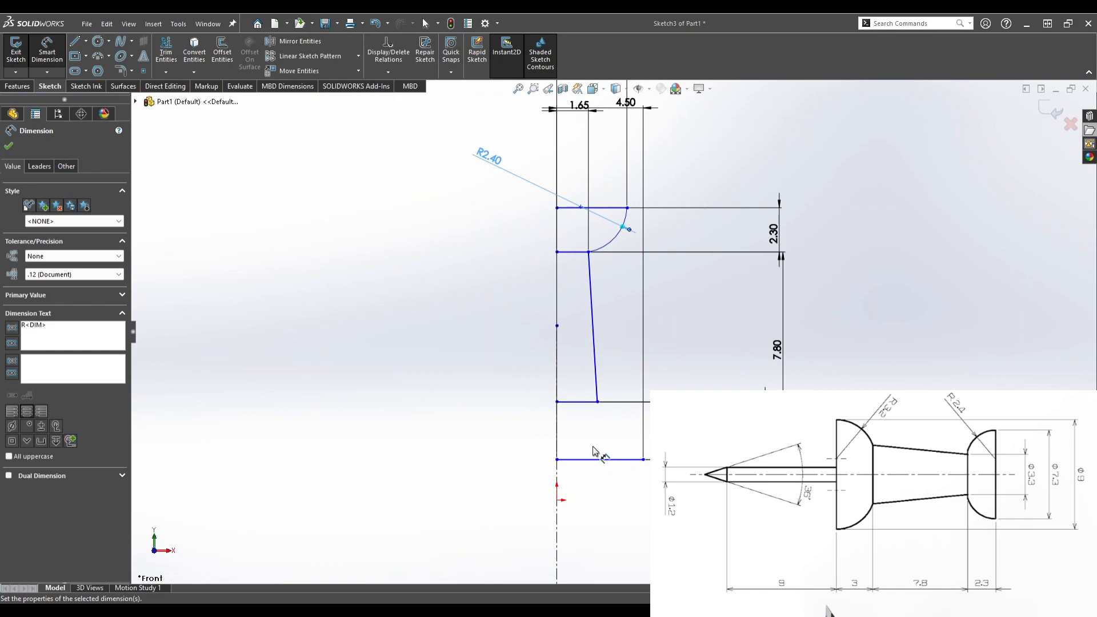
{"action": "key", "text": "Escape"}
- Draw a circle about 5.3 mm in diameter, centred on the 4.5 mm line and passing through that line's outer end
{"action": "scroll", "coordinate": [619, 495], "scroll_direction": "down", "scroll_amount": 1}
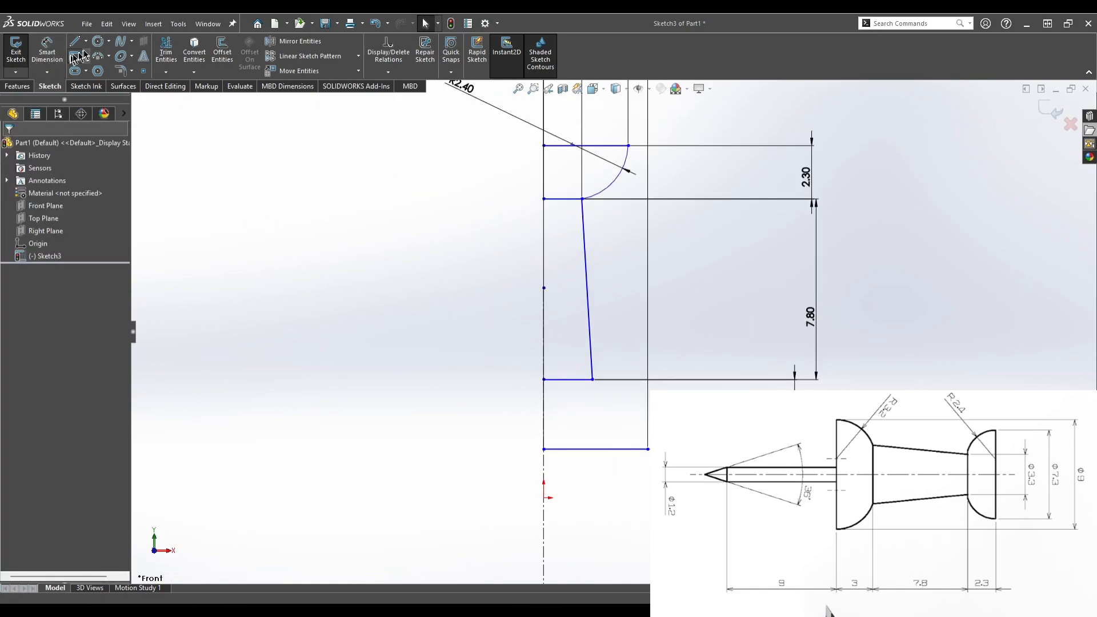
{"action": "left_click", "coordinate": [98, 46]}
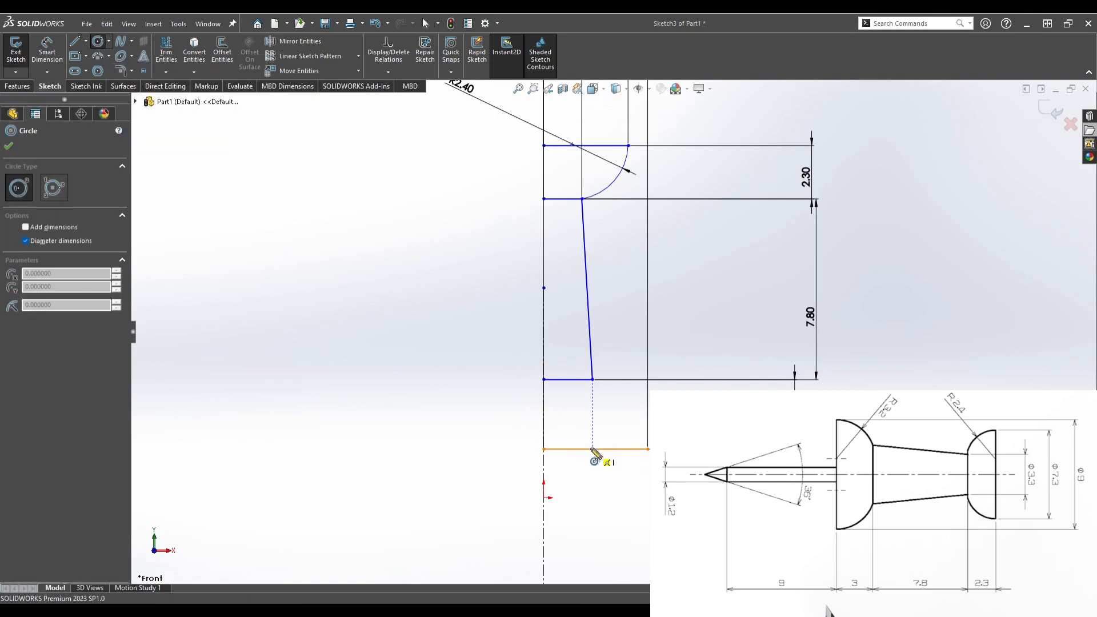
{"action": "left_click_drag", "start_coordinate": [587, 450], "coordinate": [647, 449]}
{"action": "key", "text": "Escape"}
- Dimension the diameter of the circle on the 4.5 mm line to 3.2 mm
{"action": "left_click", "coordinate": [54, 53]}
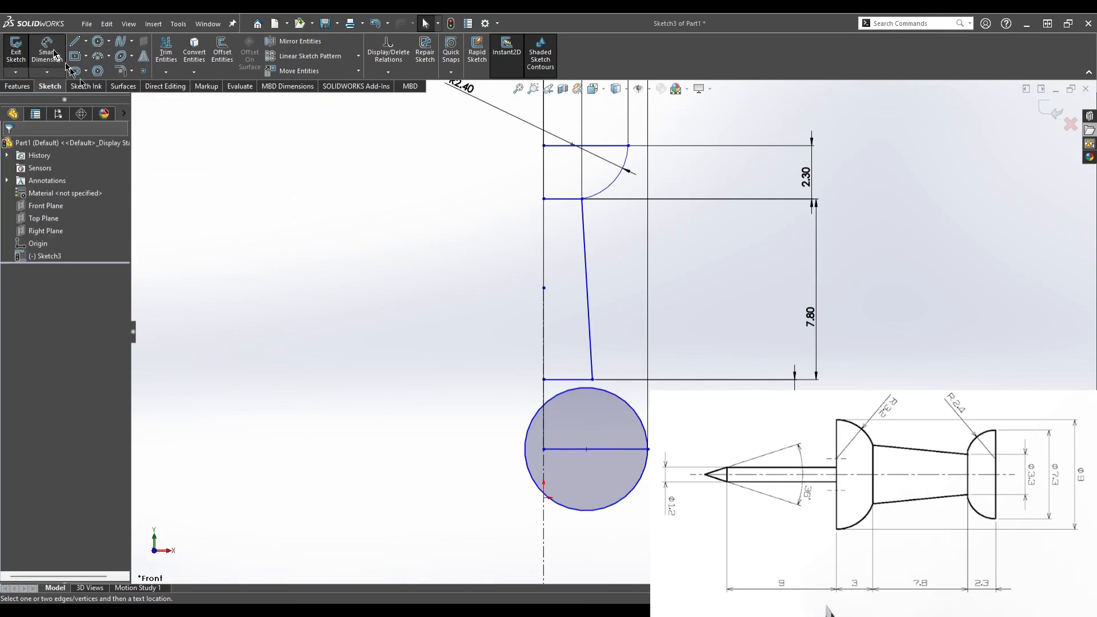
{"action": "left_click", "coordinate": [624, 496]}
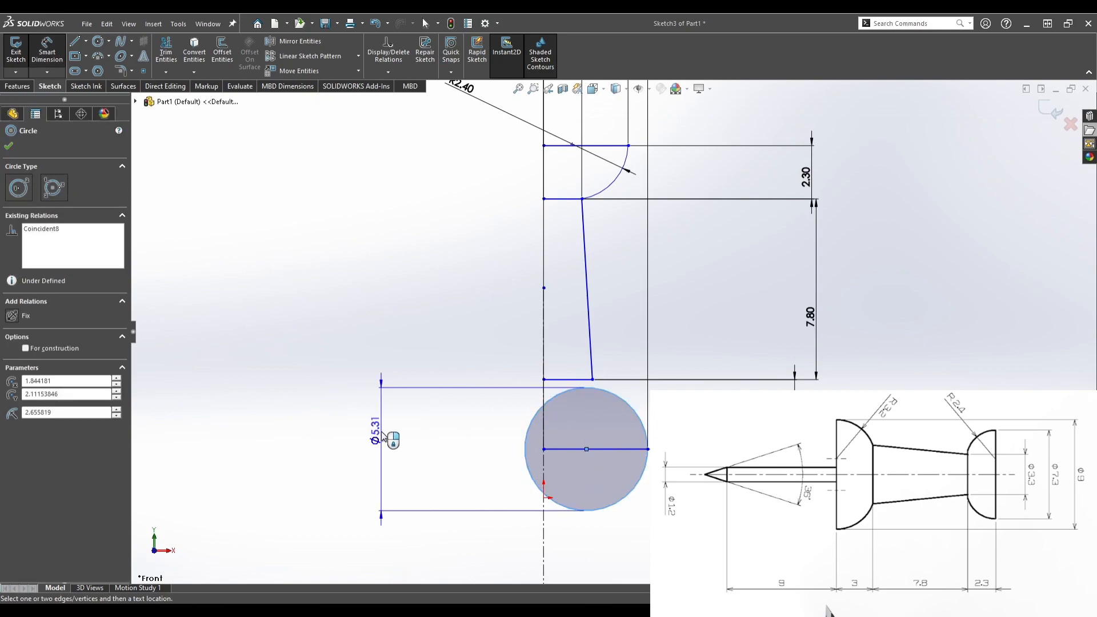
{"action": "left_click", "coordinate": [382, 438]}
{"action": "type", "text": "3.2"}
{"action": "key", "text": "Return"}
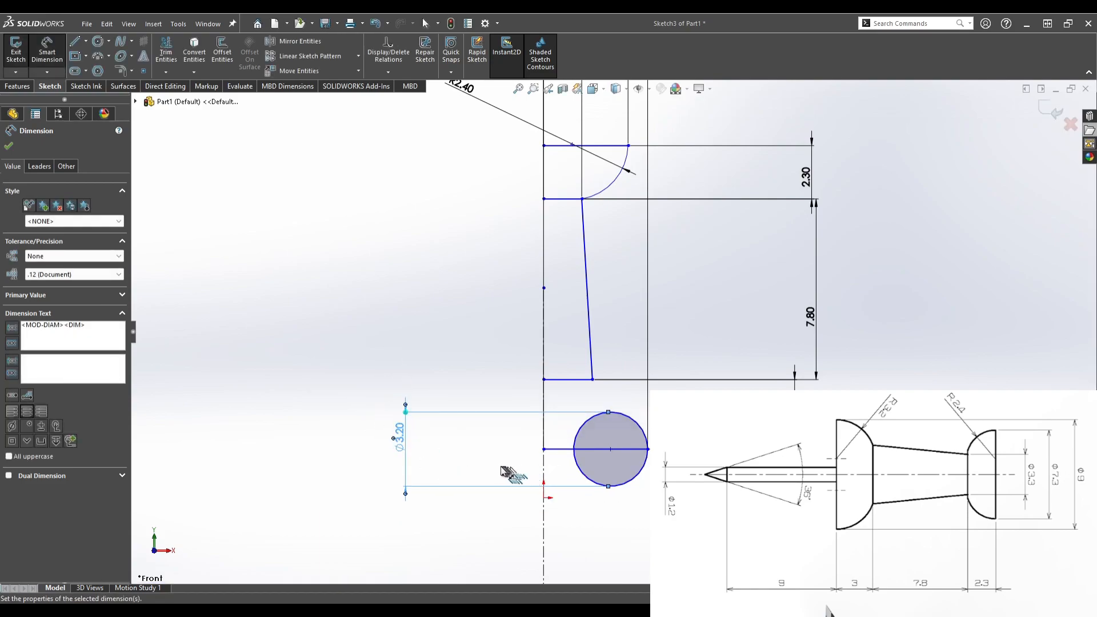
- Set the circle's diameter to 6.4 mm by doubling its 3.2 mm value
{"action": "key", "text": "Escape"}
{"action": "left_click", "coordinate": [402, 448]}
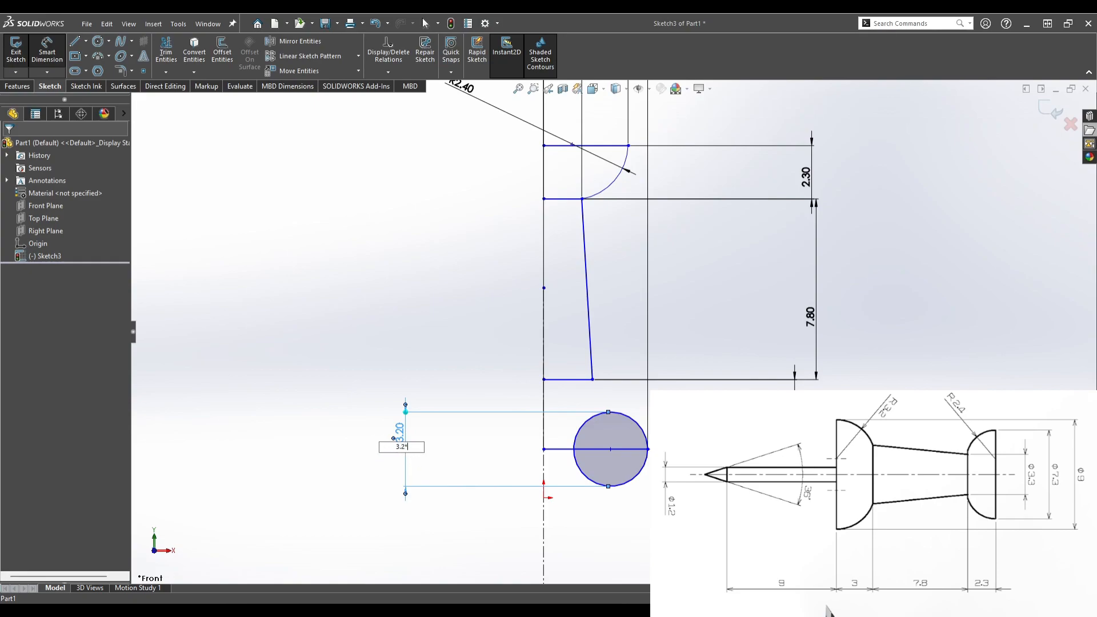
{"action": "key", "text": "Return"}
{"action": "key", "text": "Escape"}
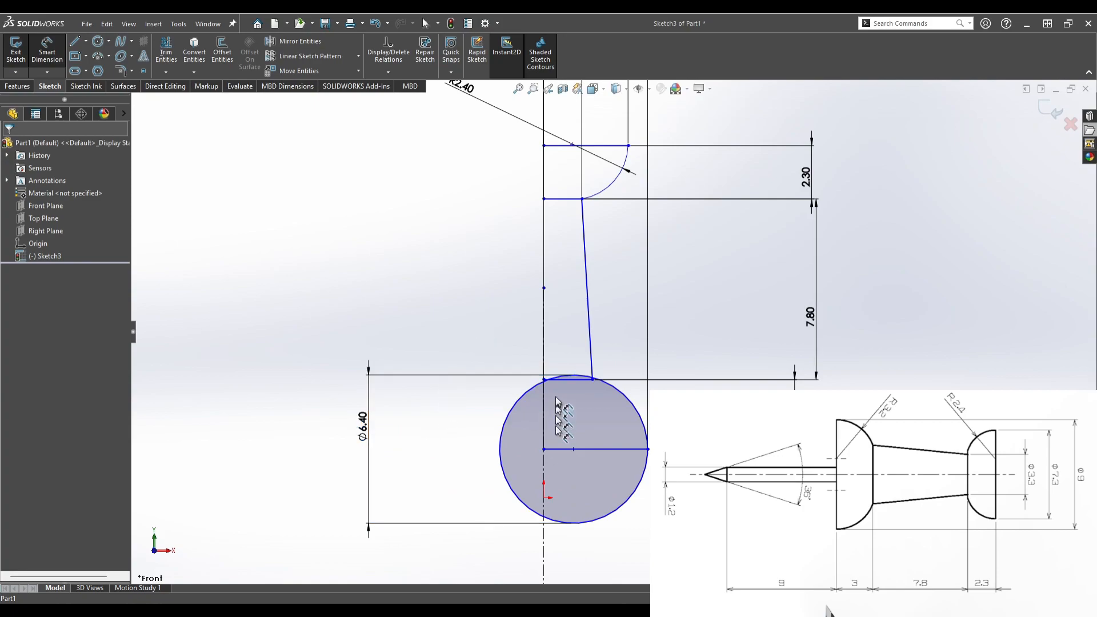
{"action": "key", "text": "Escape"}
- Attach the lower end of the slanted body line to the 6.4 mm circle with a coincident relation
{"action": "scroll", "coordinate": [759, 253], "scroll_direction": "up", "scroll_amount": 3}
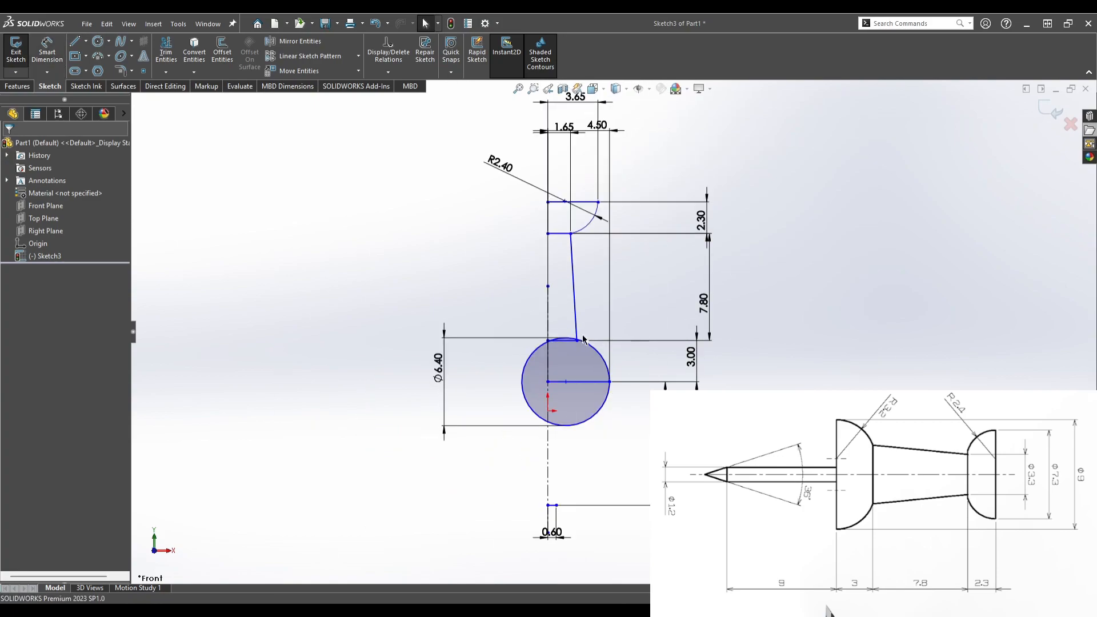
{"action": "left_click_drag", "start_coordinate": [578, 343], "coordinate": [583, 341]}
{"action": "scroll", "coordinate": [583, 341], "scroll_direction": "down", "scroll_amount": 10}
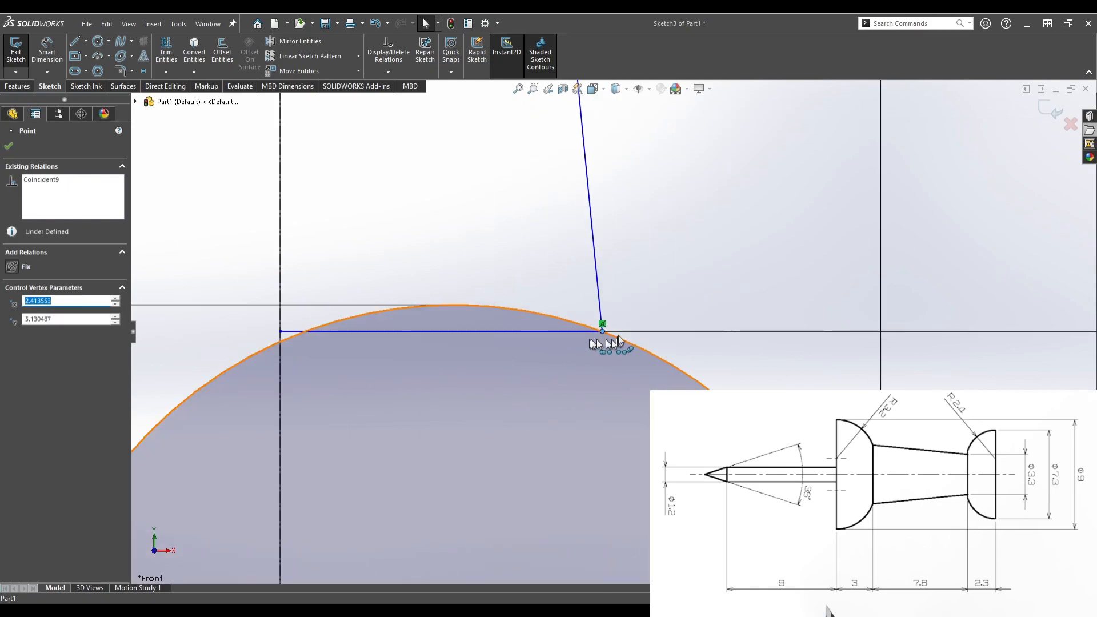
{"action": "key", "text": "Escape"}
{"action": "scroll", "coordinate": [615, 338], "scroll_direction": "up", "scroll_amount": 8}
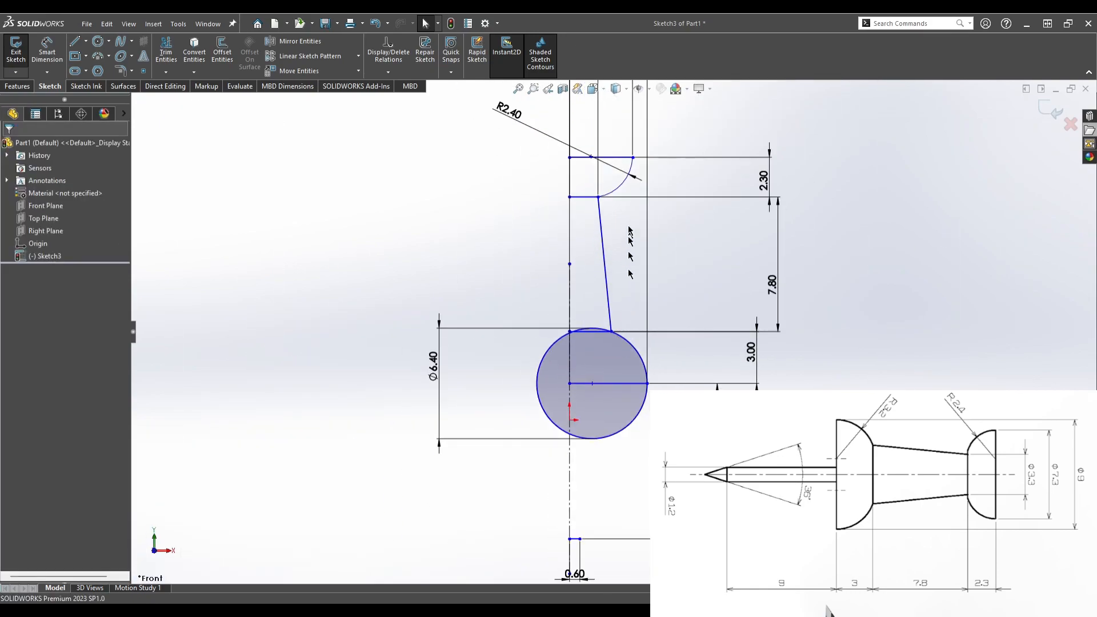
- Draw the vertical needle line from the outer end of the 0.6 mm line up to the 4.5 mm line
{"action": "scroll", "coordinate": [613, 223], "scroll_direction": "down", "scroll_amount": 3}
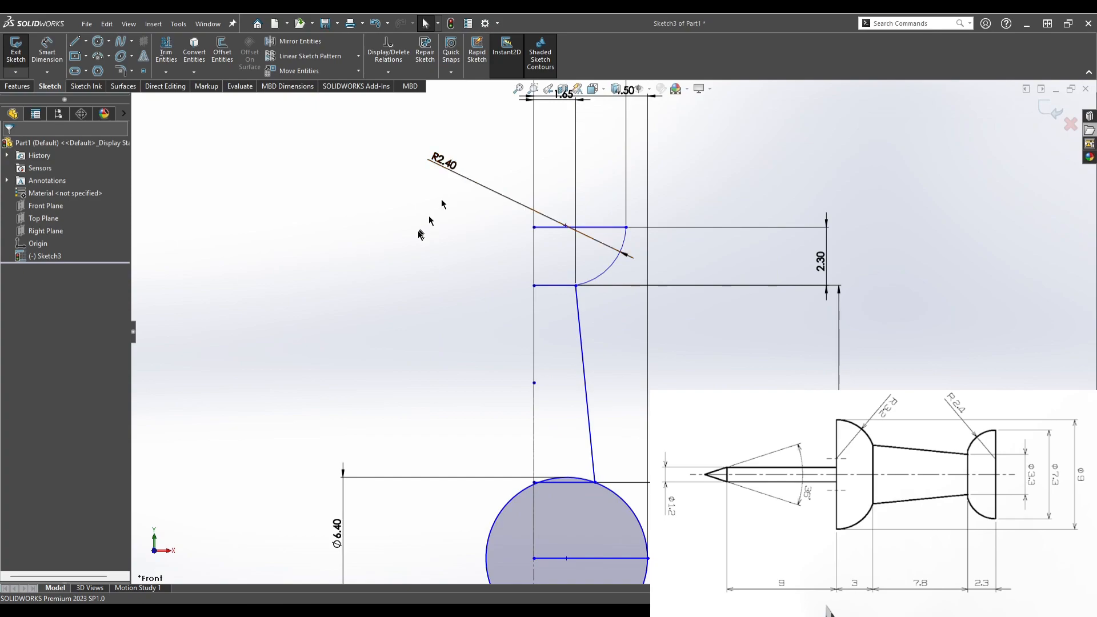
{"action": "key", "text": "f"}
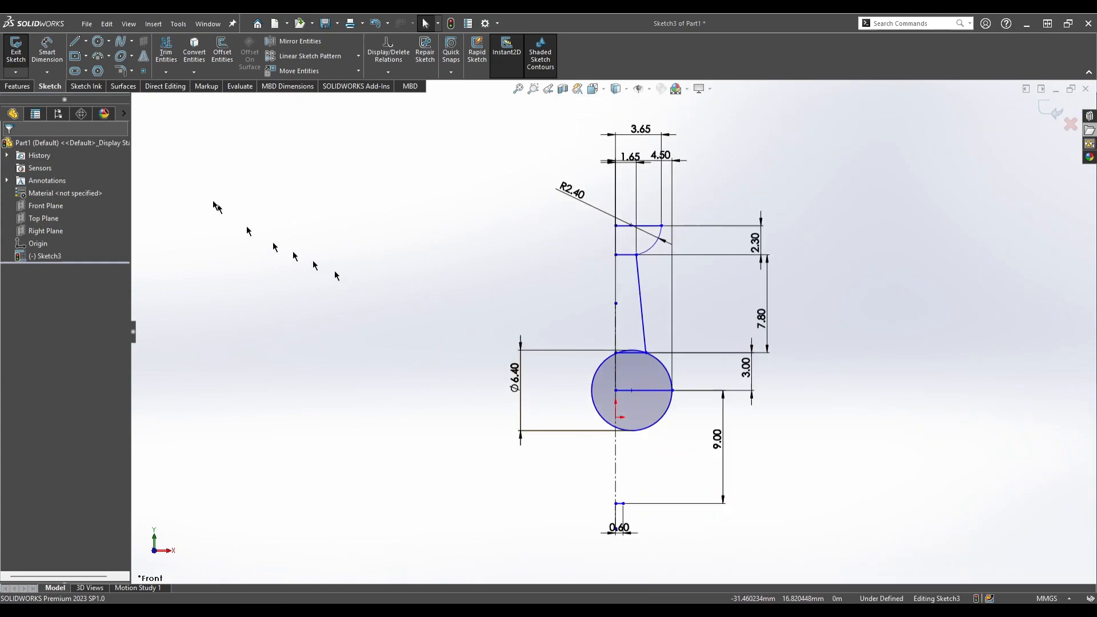
{"action": "left_click", "coordinate": [74, 41]}
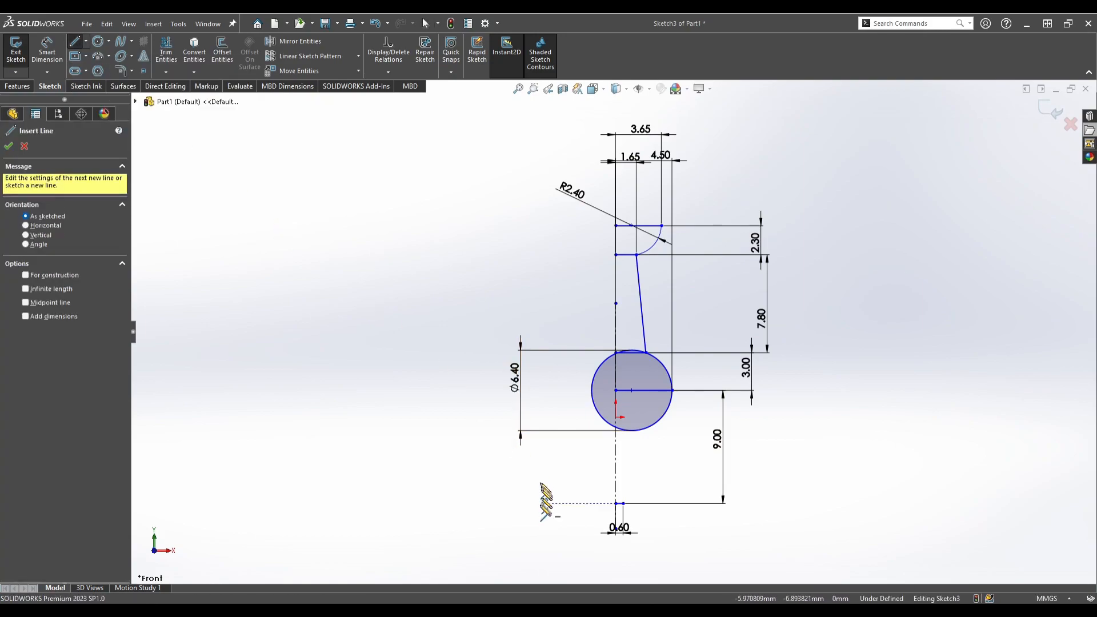
{"action": "left_click", "coordinate": [621, 503]}
{"action": "scroll", "coordinate": [634, 396], "scroll_direction": "down", "scroll_amount": 5}
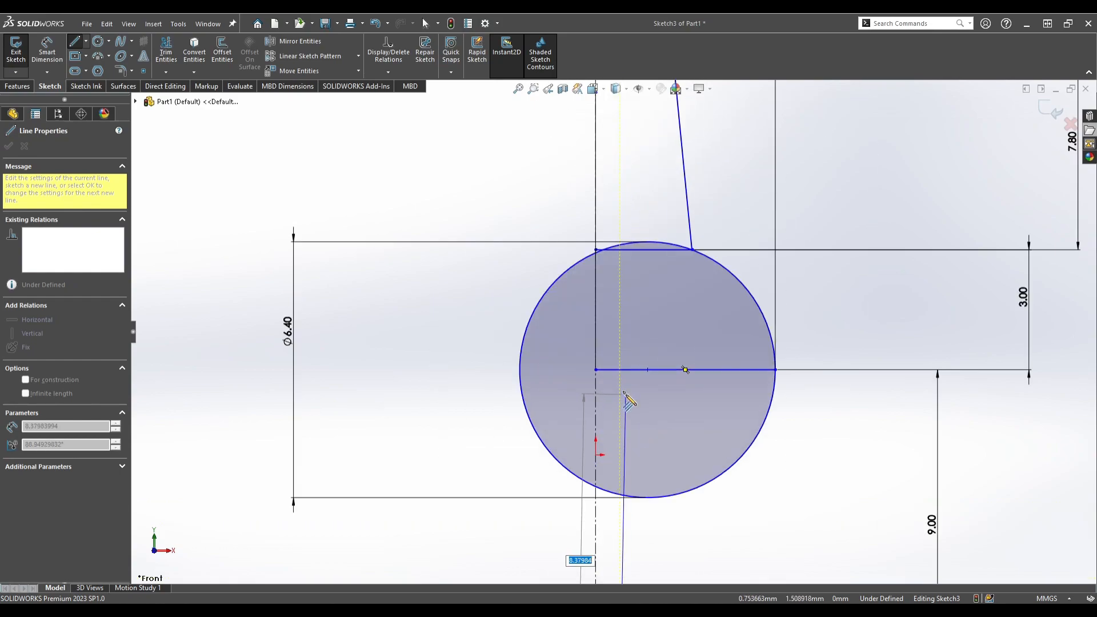
{"action": "left_click", "coordinate": [620, 370]}
{"action": "right_click", "coordinate": [636, 370]}
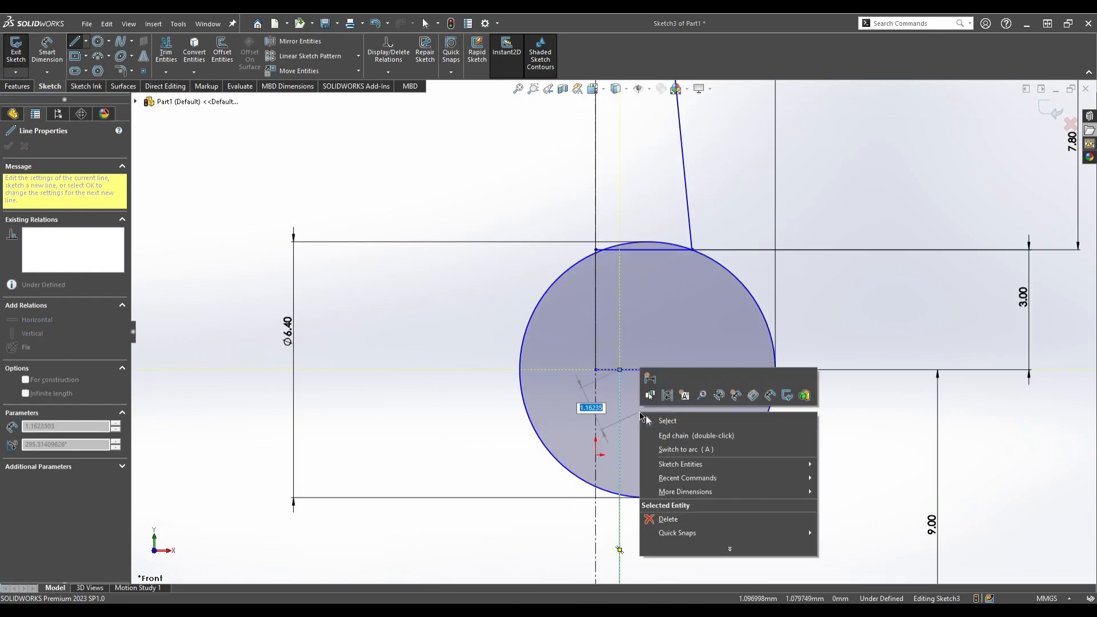
{"action": "left_click", "coordinate": [651, 420]}
{"action": "key", "text": "f"}
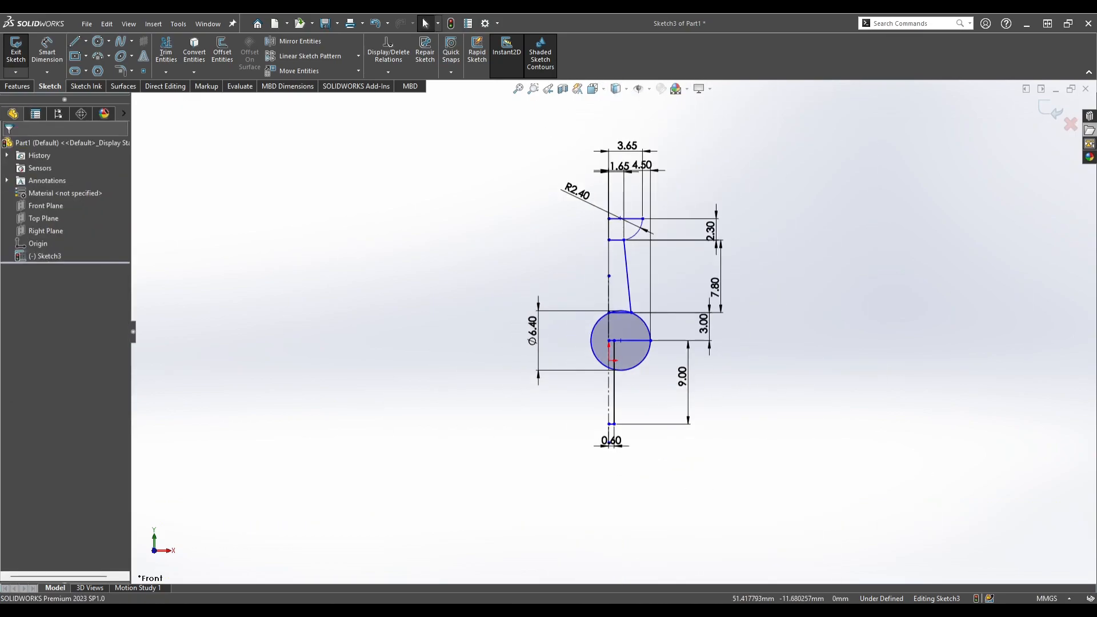
- Draw the slanted tip line from the outer end of the 0.6 mm line down to the centerline, at about 26° to it
{"action": "key", "text": "l"}
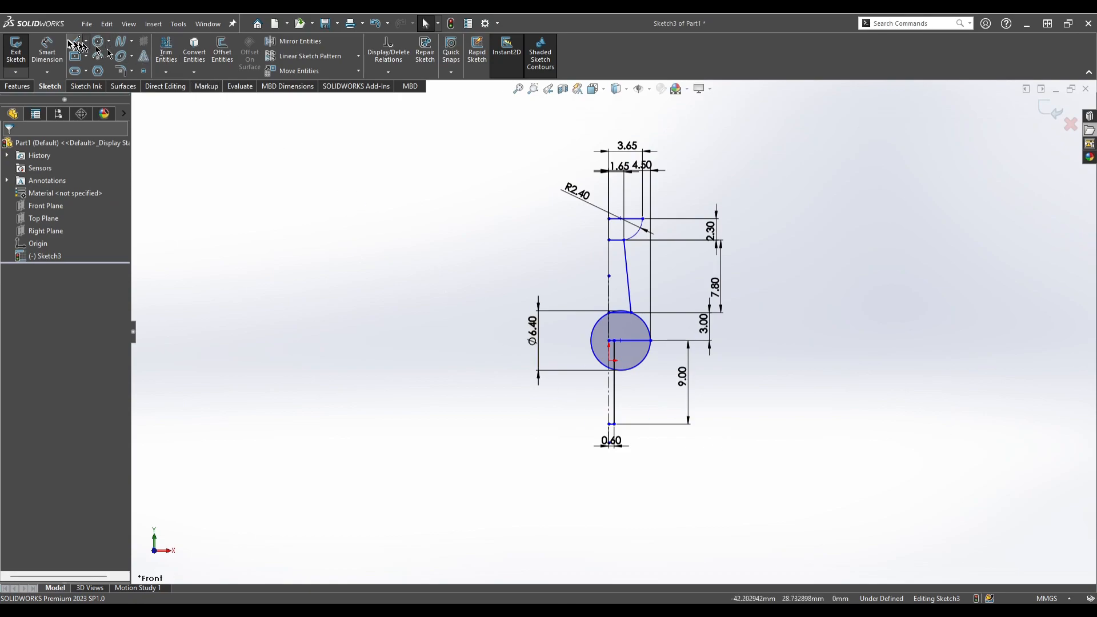
{"action": "scroll", "coordinate": [686, 446], "scroll_direction": "down", "scroll_amount": 4}
{"action": "scroll", "coordinate": [449, 422], "scroll_direction": "down", "scroll_amount": 3}
{"action": "scroll", "coordinate": [423, 404], "scroll_direction": "down", "scroll_amount": 1}
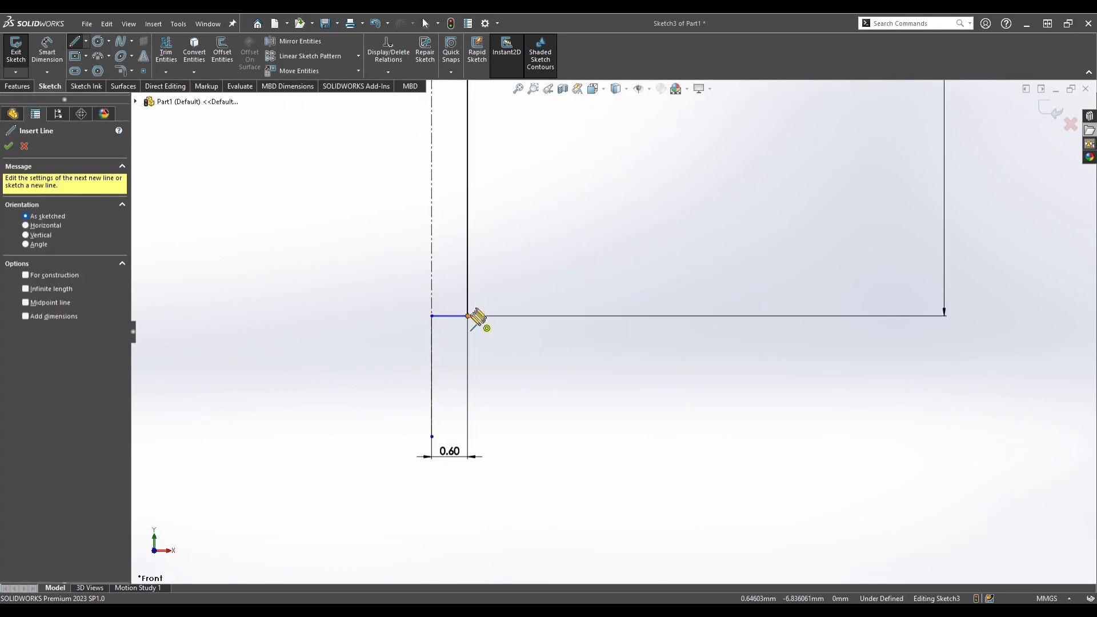
{"action": "left_click", "coordinate": [468, 316]}
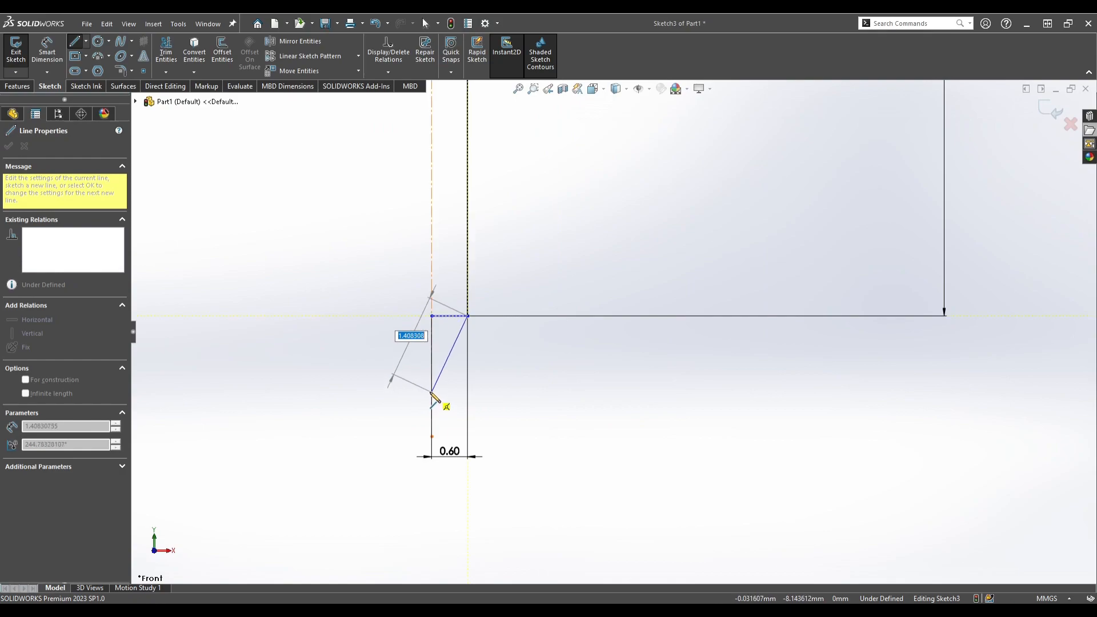
{"action": "left_click", "coordinate": [432, 388]}
{"action": "key", "text": "Escape"}
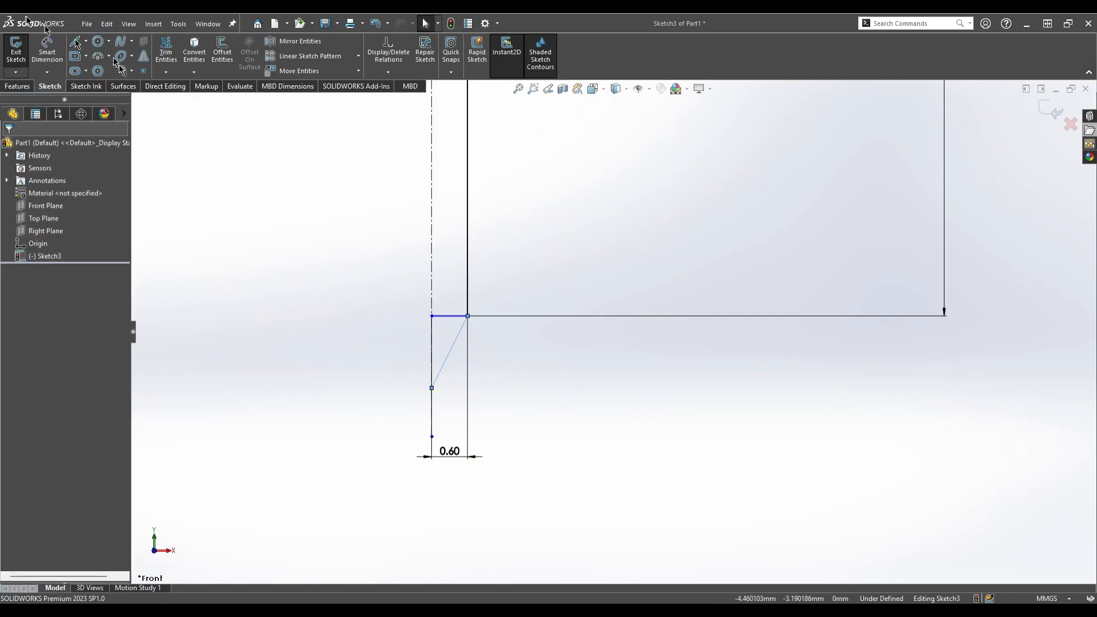
- Dimension the angle between the slanted tip line and the centerline to 72°, using the expression 36*2
{"action": "left_click", "coordinate": [55, 44]}
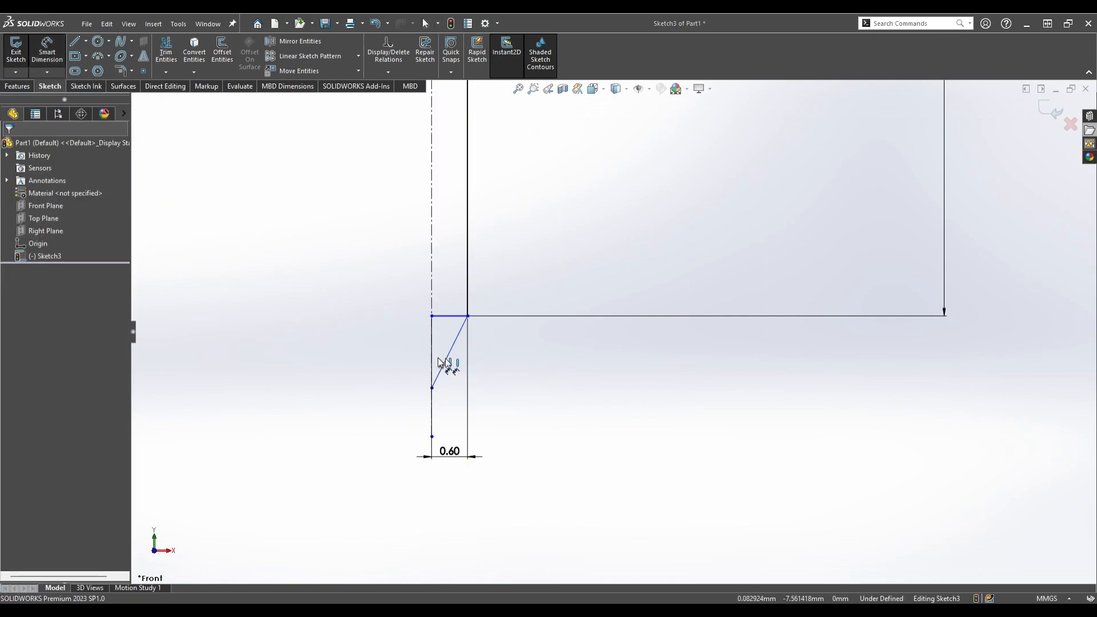
{"action": "left_click", "coordinate": [447, 358]}
{"action": "left_click", "coordinate": [431, 346]}
{"action": "left_click", "coordinate": [444, 176]}
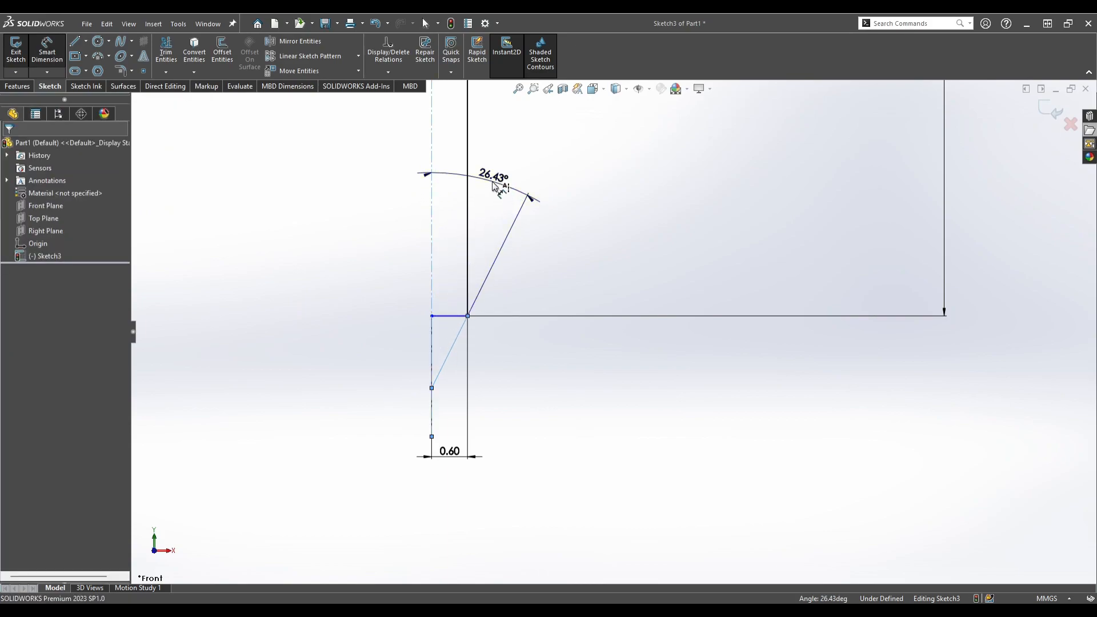
{"action": "type", "text": "36*2"}
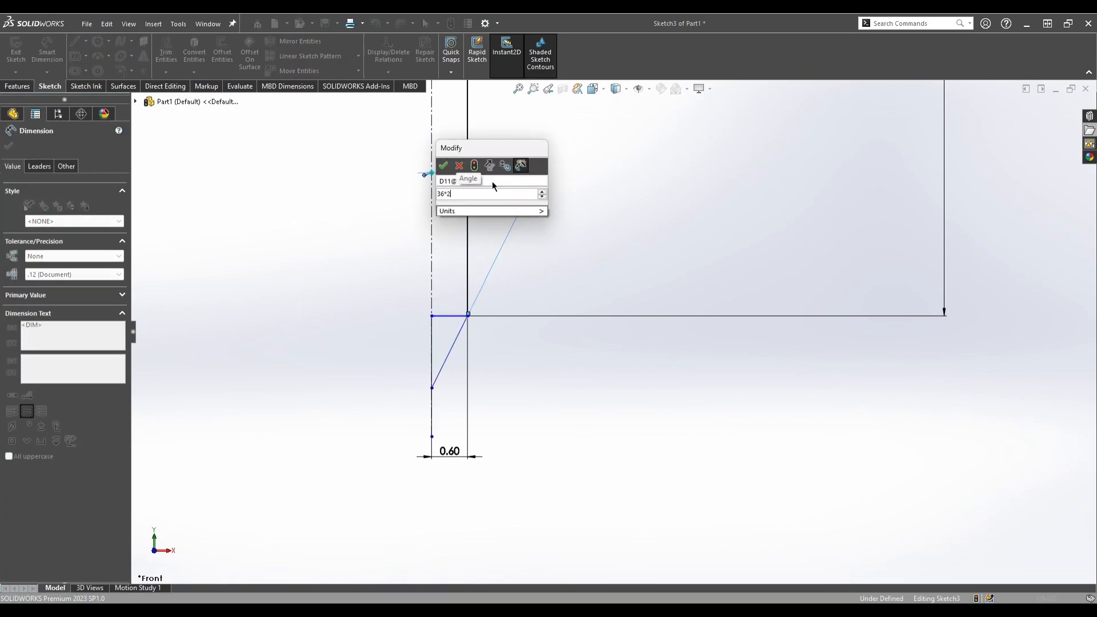
{"action": "key", "text": "Return"}
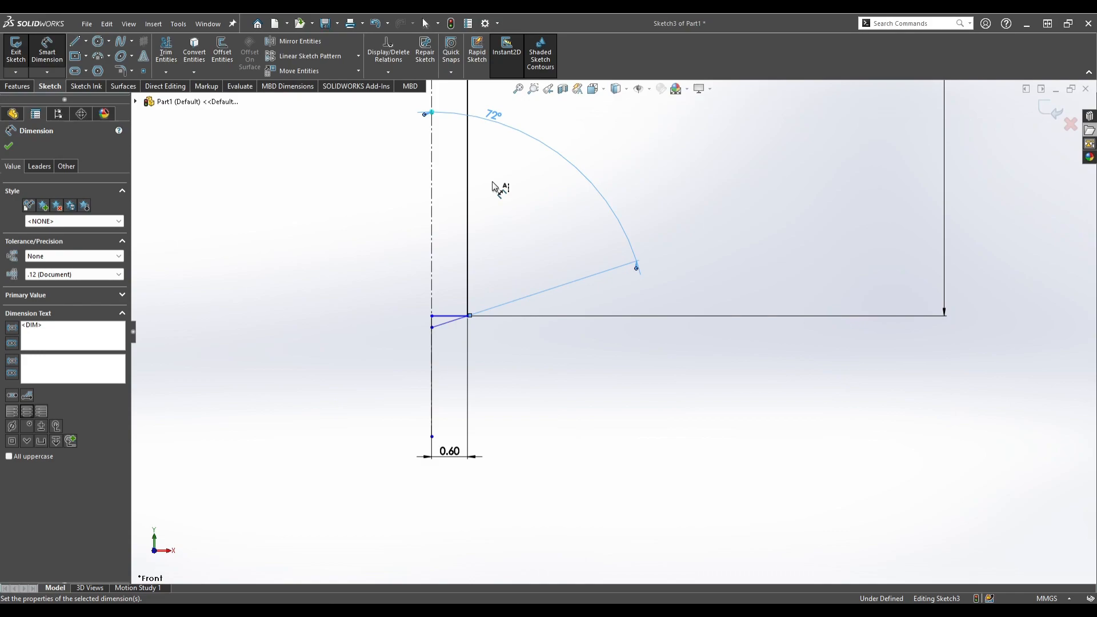
- Set the angle between the tip line and the centerline to 18° and finish dimensioning
{"action": "left_click", "coordinate": [490, 111]}
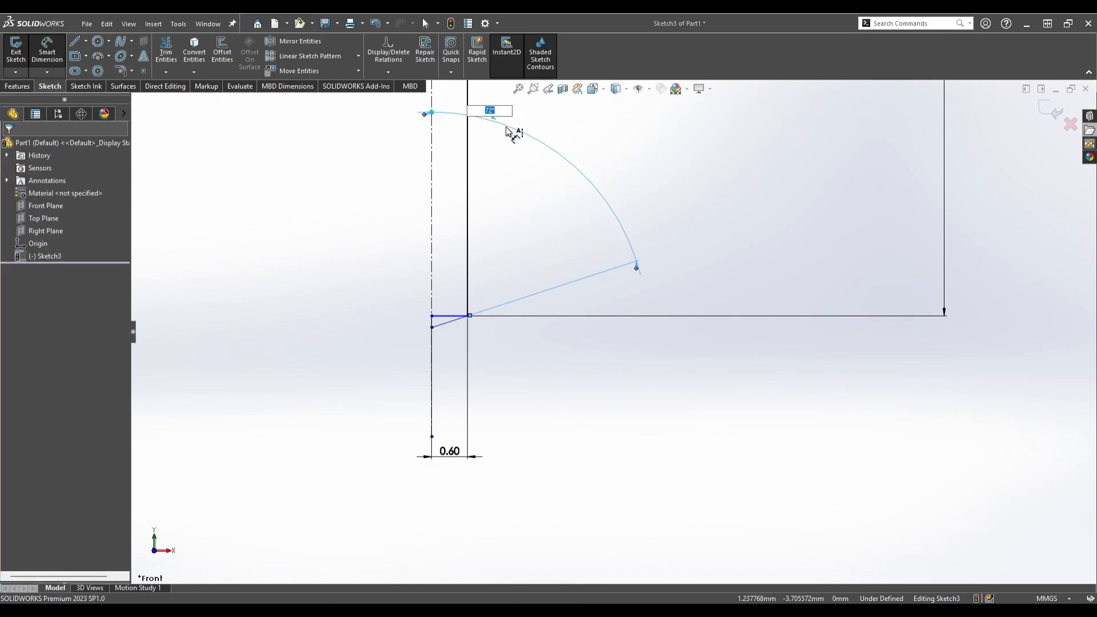
{"action": "key", "text": "Return"}
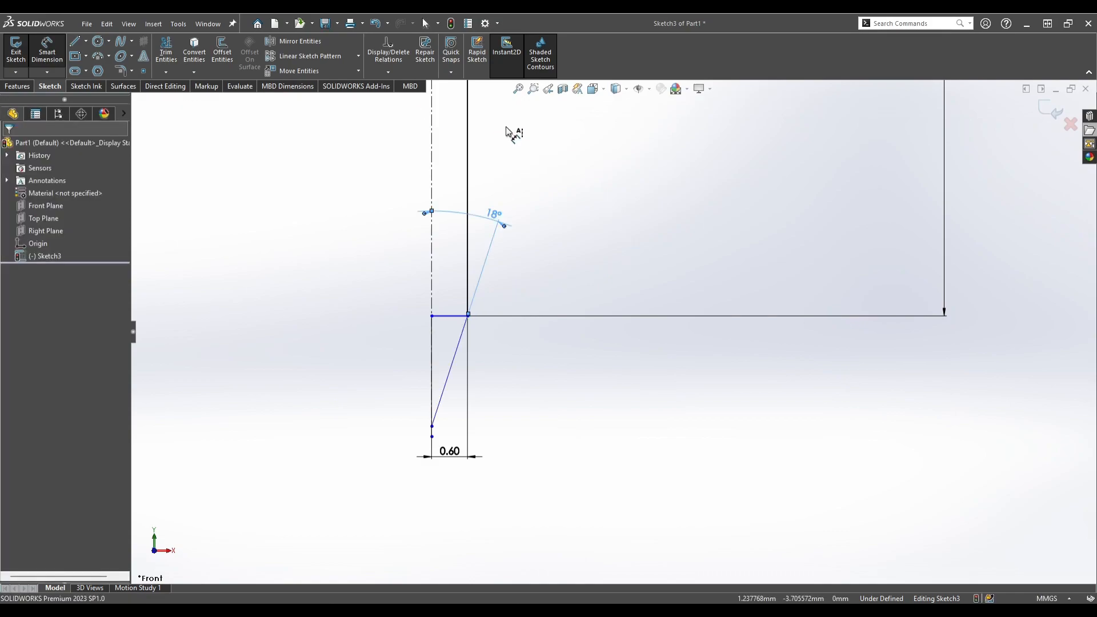
{"action": "right_click", "coordinate": [355, 265]}
{"action": "left_click", "coordinate": [386, 304]}
- Draw a solid vertical line along the centerline from the needle tip up to the inner end of the topmost horizontal line
{"action": "key", "text": "l"}
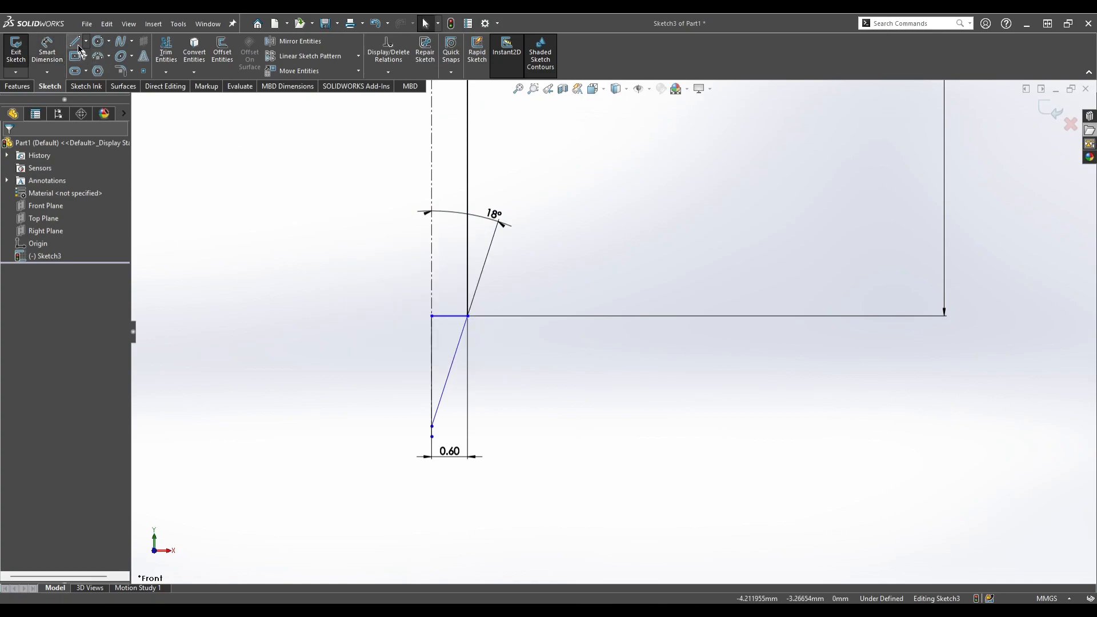
{"action": "left_click", "coordinate": [432, 425]}
{"action": "scroll", "coordinate": [436, 397], "scroll_direction": "up", "scroll_amount": 9}
{"action": "scroll", "coordinate": [602, 189], "scroll_direction": "down", "scroll_amount": 8}
{"action": "left_click", "coordinate": [591, 229]}
{"action": "right_click", "coordinate": [404, 249]}
{"action": "left_click", "coordinate": [490, 259]}
- Trim away the 6.4 mm circle's portions beyond the centerline, below the flange's base line outside the needle, and above the flange's upper line
{"action": "scroll", "coordinate": [437, 364], "scroll_direction": "up", "scroll_amount": 4}
{"action": "scroll", "coordinate": [642, 452], "scroll_direction": "up", "scroll_amount": 3}
{"action": "scroll", "coordinate": [637, 444], "scroll_direction": "down", "scroll_amount": 1}
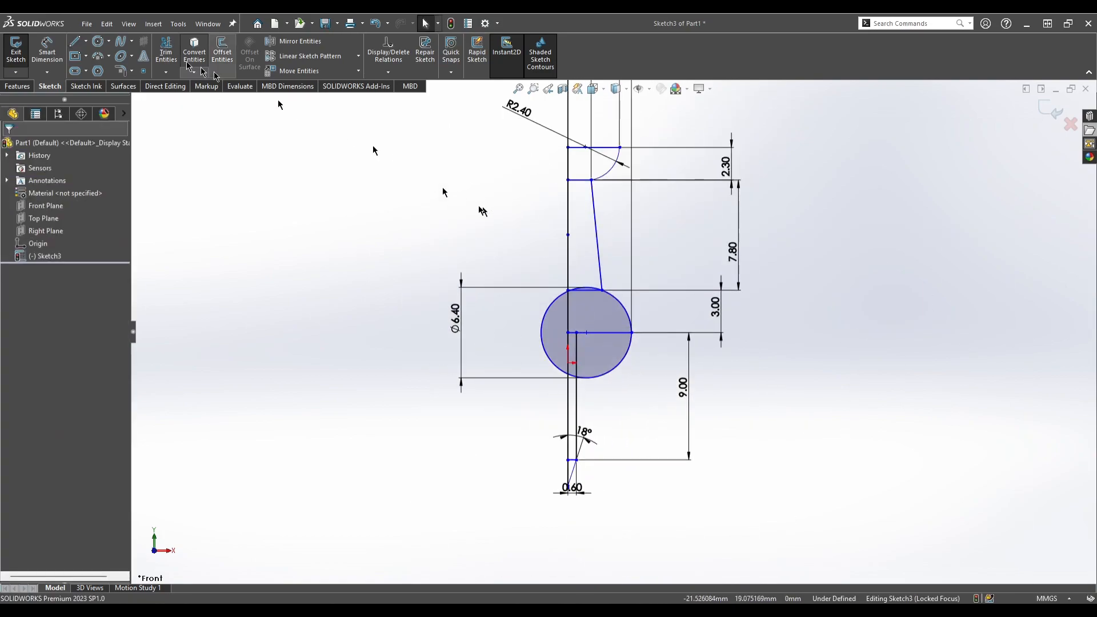
{"action": "left_click", "coordinate": [165, 59]}
{"action": "left_click", "coordinate": [543, 323]}
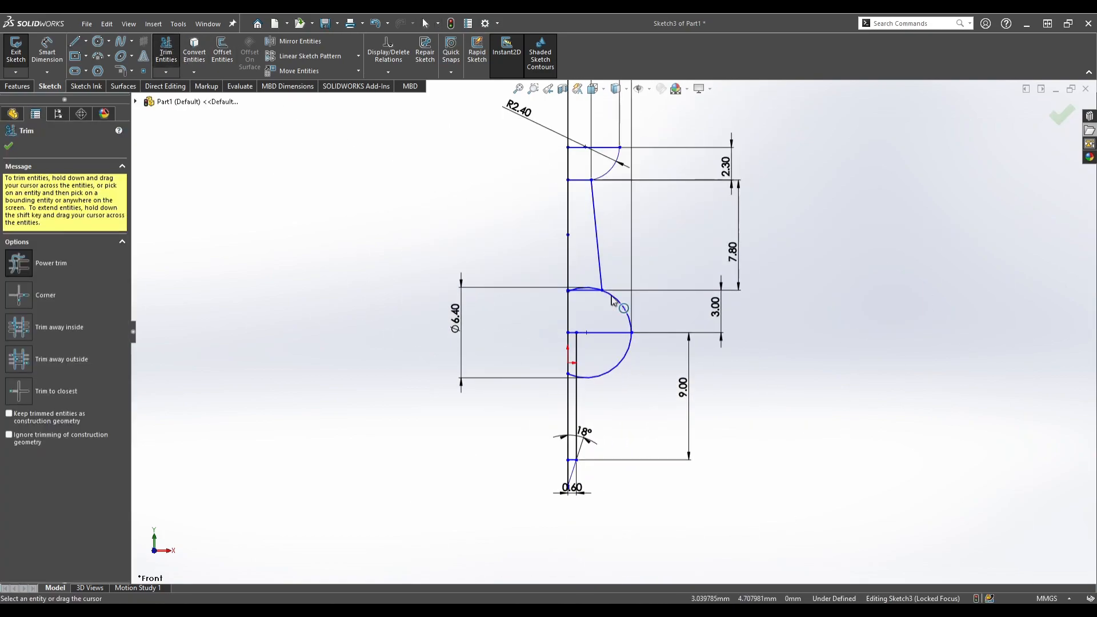
{"action": "scroll", "coordinate": [597, 321], "scroll_direction": "down", "scroll_amount": 6}
{"action": "left_click_drag", "start_coordinate": [661, 517], "coordinate": [661, 481]}
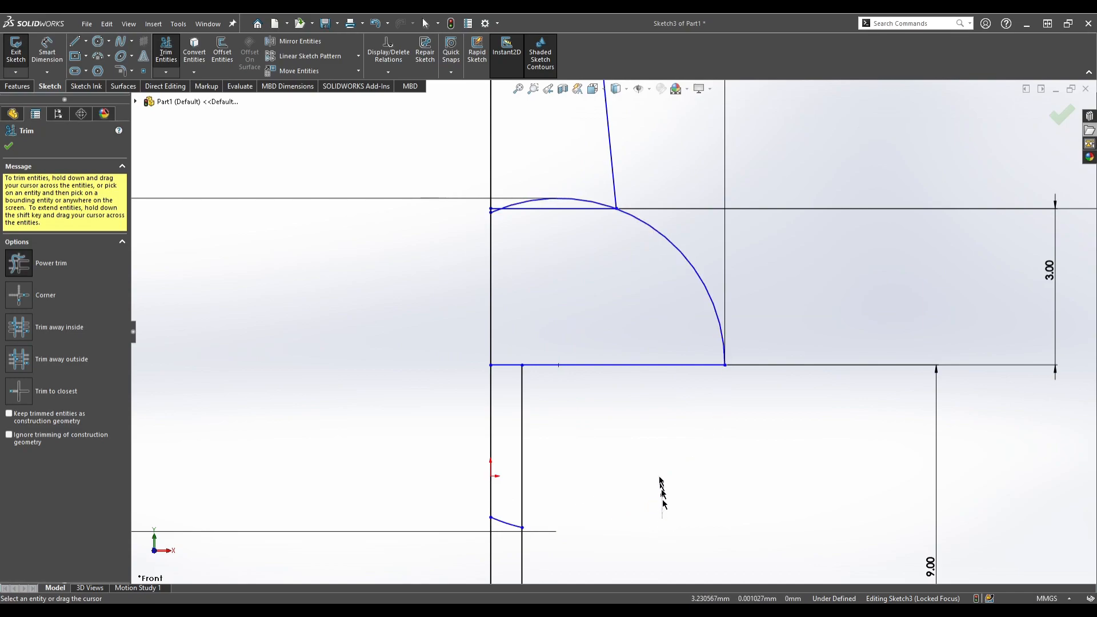
{"action": "left_click", "coordinate": [579, 198]}
{"action": "scroll", "coordinate": [506, 219], "scroll_direction": "down", "scroll_amount": 8}
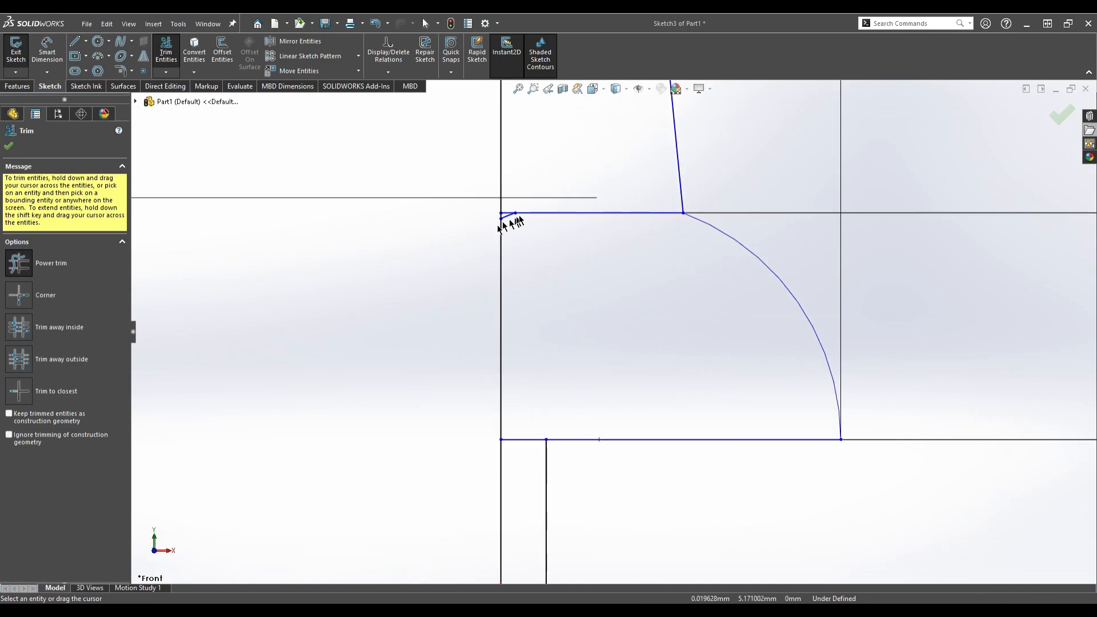
{"action": "left_click", "coordinate": [452, 353]}
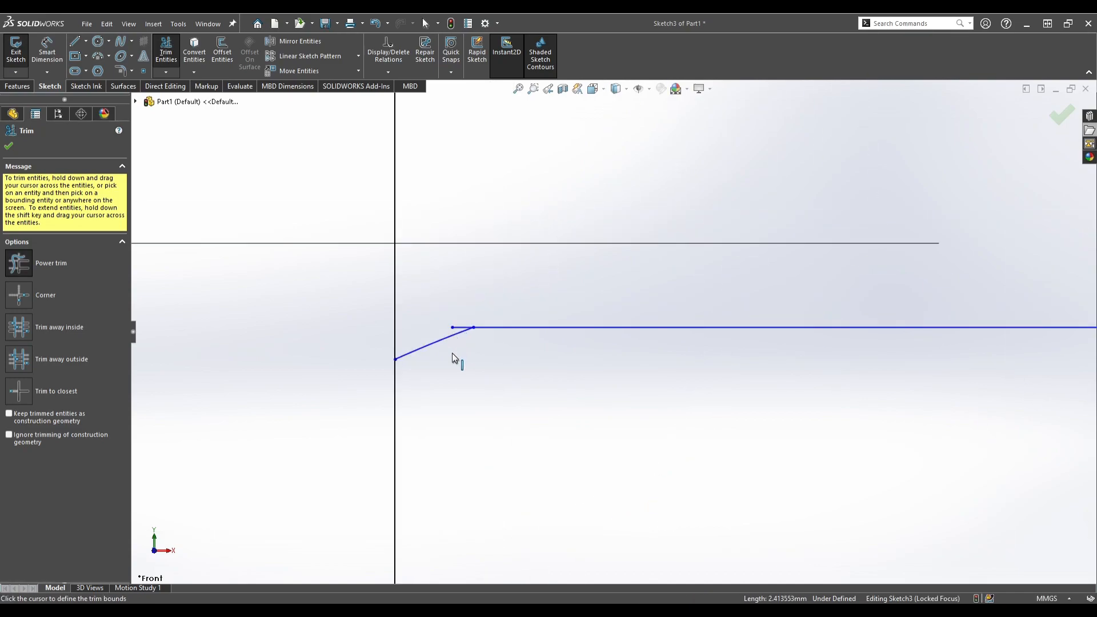
{"action": "key", "text": "Escape"}
{"action": "key", "text": "ctrl+z"}
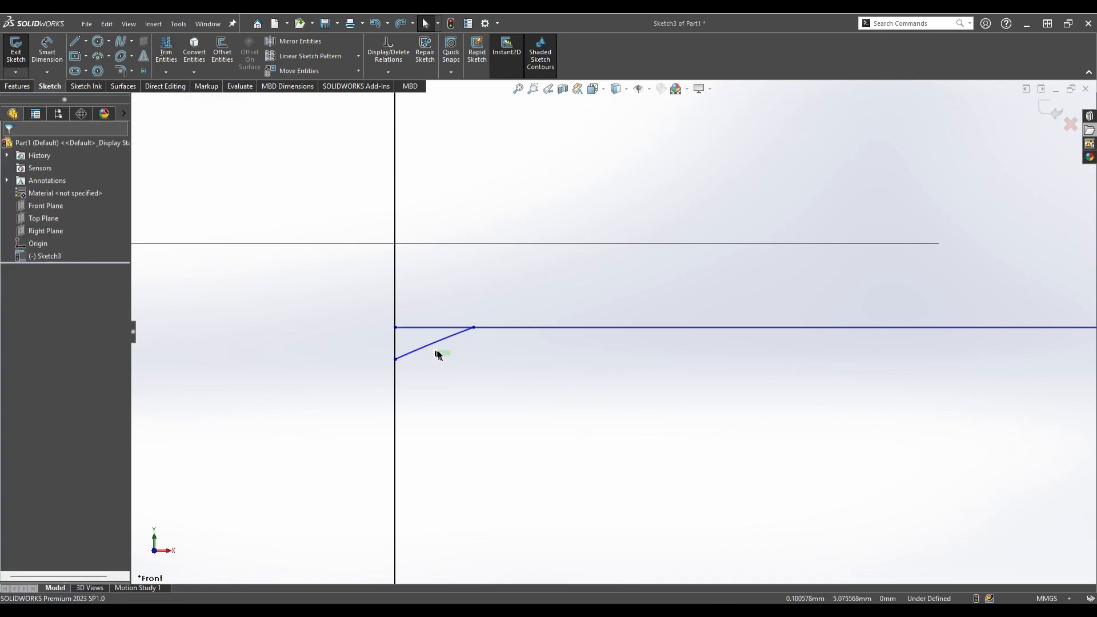
- Delete the circle's two leftover arc pieces, beside the centerline under the flange's upper line and inside the needle
{"action": "left_click", "coordinate": [436, 341]}
{"action": "key", "text": "Delete"}
{"action": "scroll", "coordinate": [471, 347], "scroll_direction": "up", "scroll_amount": 6}
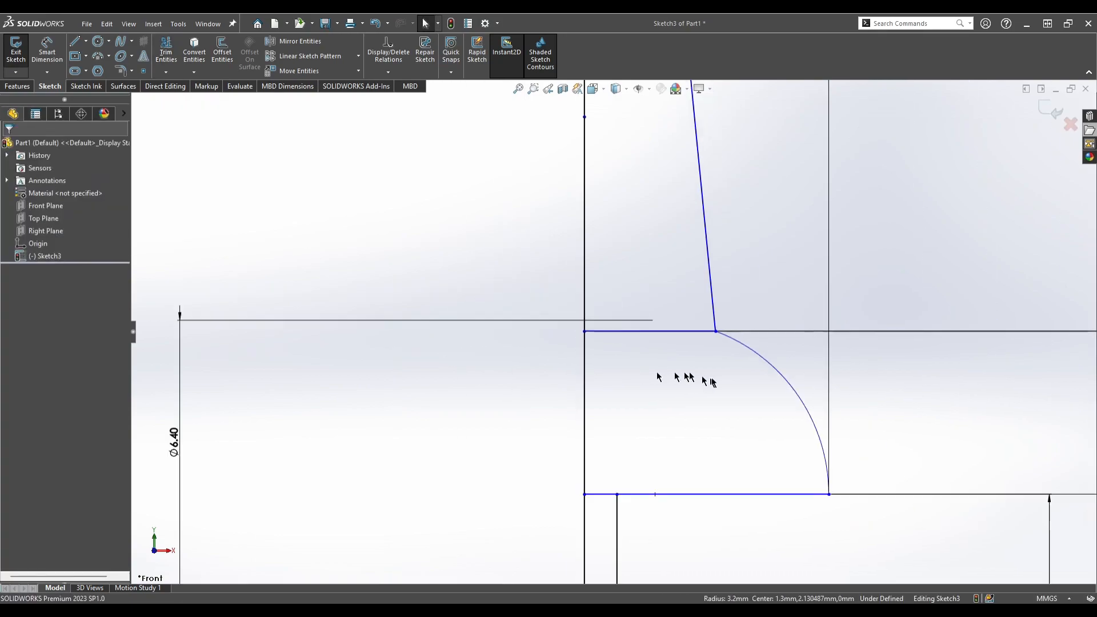
{"action": "scroll", "coordinate": [713, 383], "scroll_direction": "up", "scroll_amount": 5}
{"action": "scroll", "coordinate": [625, 452], "scroll_direction": "down", "scroll_amount": 5}
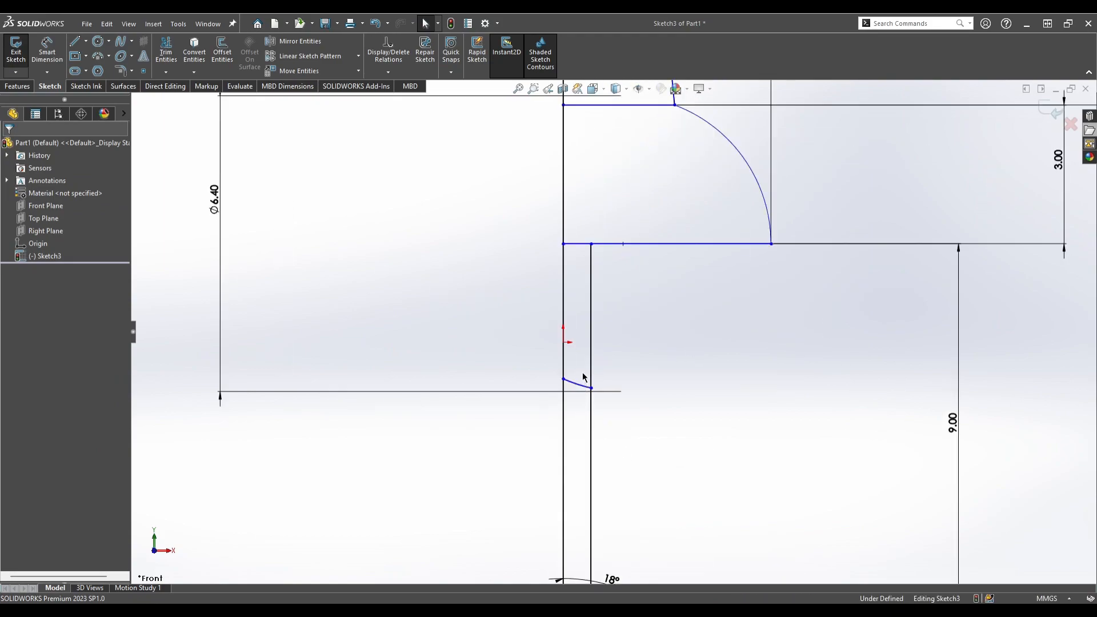
{"action": "left_click", "coordinate": [579, 384]}
{"action": "key", "text": "Delete"}
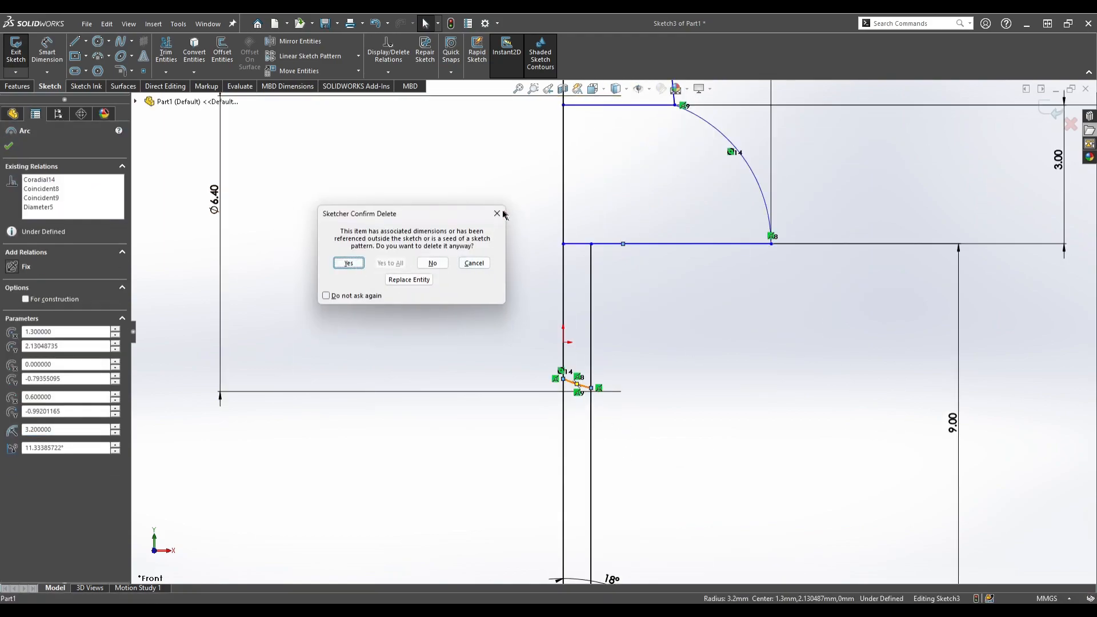
{"action": "left_click", "coordinate": [350, 263]}
{"action": "left_click", "coordinate": [166, 52]}
{"action": "scroll", "coordinate": [600, 366], "scroll_direction": "down", "scroll_amount": 5}
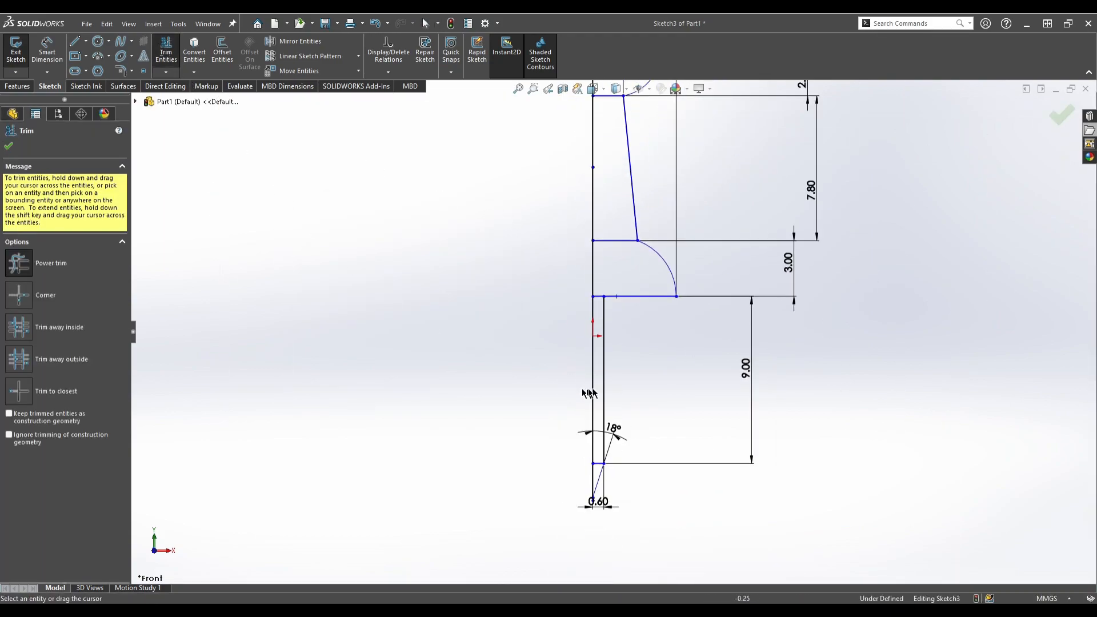
{"action": "key", "text": "Escape"}
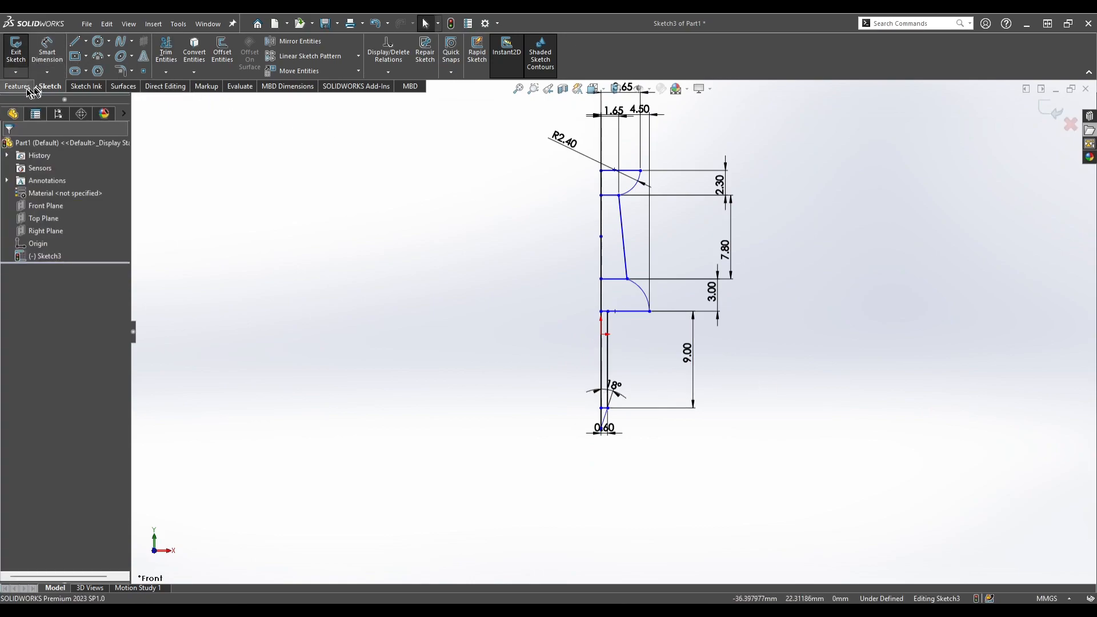
- Exit the sketch and revolve all five closed regions of the push pin profile 360° about the vertical centerline
{"action": "left_click", "coordinate": [16, 51]}
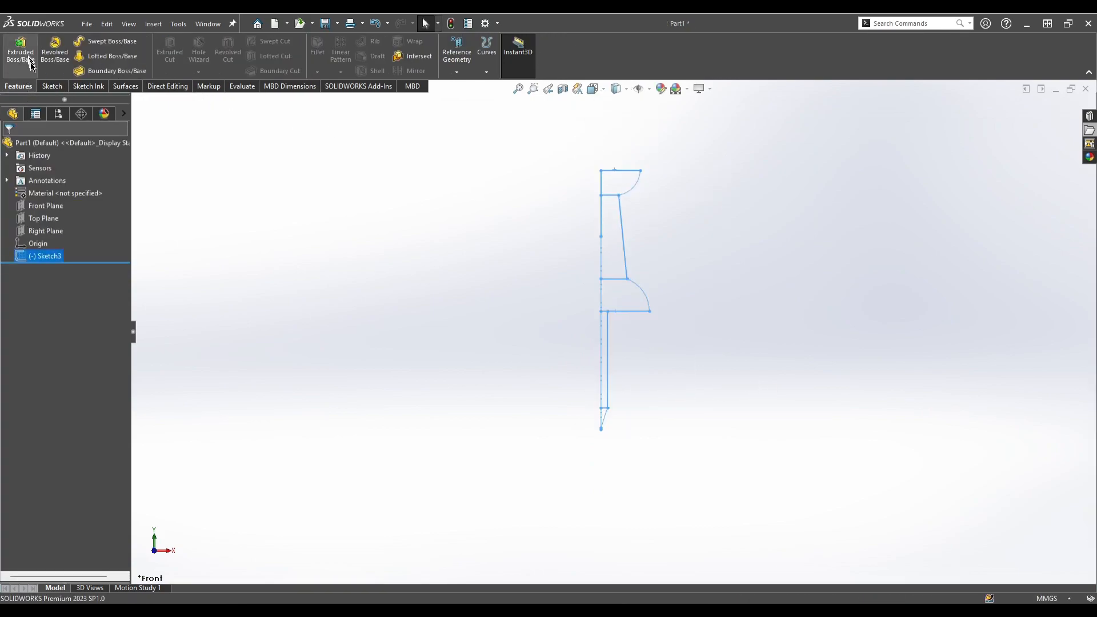
{"action": "left_click", "coordinate": [55, 52]}
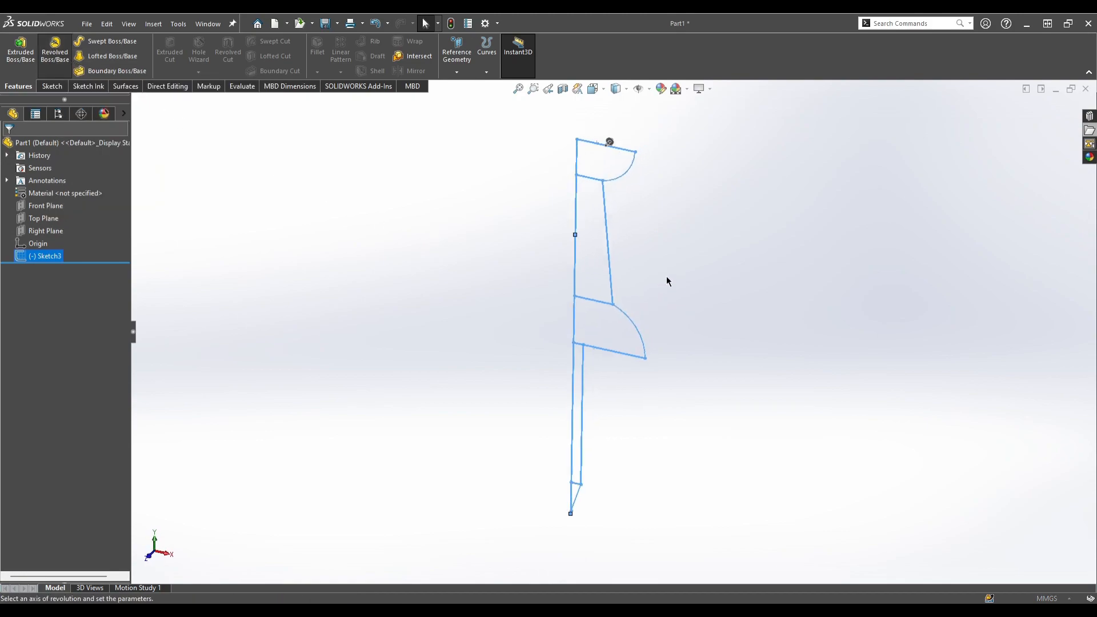
{"action": "left_click", "coordinate": [590, 167]}
{"action": "left_click", "coordinate": [590, 250]}
{"action": "left_click", "coordinate": [594, 365]}
{"action": "scroll", "coordinate": [583, 397], "scroll_direction": "down", "scroll_amount": 3}
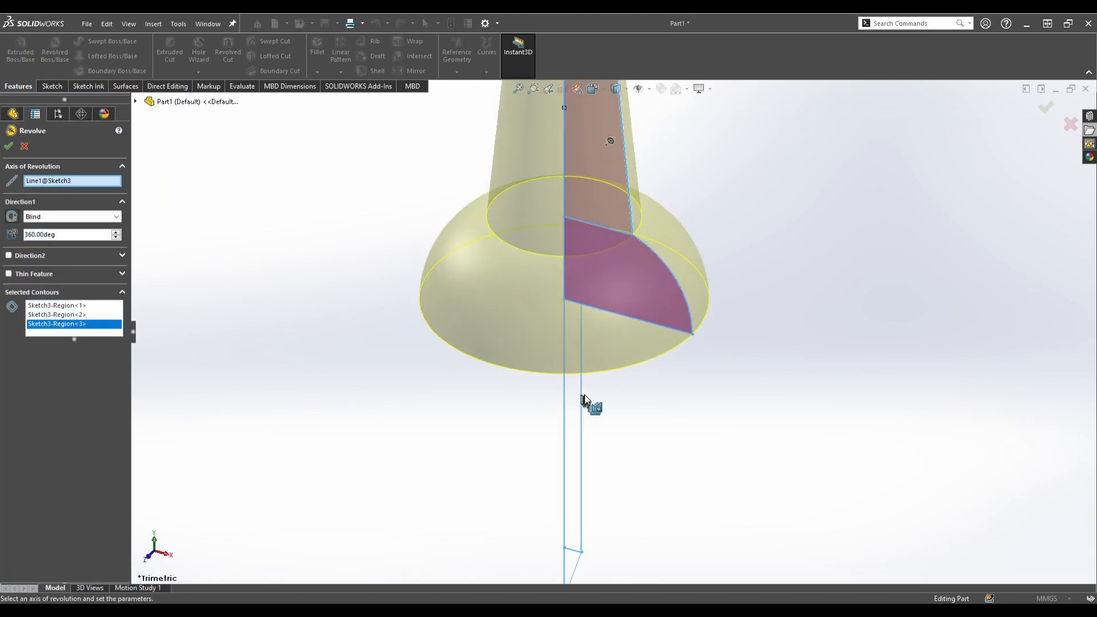
{"action": "middle_click_drag", "start_coordinate": [583, 396], "coordinate": [588, 326]}
{"action": "left_click", "coordinate": [578, 363]}
{"action": "scroll", "coordinate": [581, 368], "scroll_direction": "up", "scroll_amount": 5}
{"action": "scroll", "coordinate": [599, 417], "scroll_direction": "down", "scroll_amount": 4}
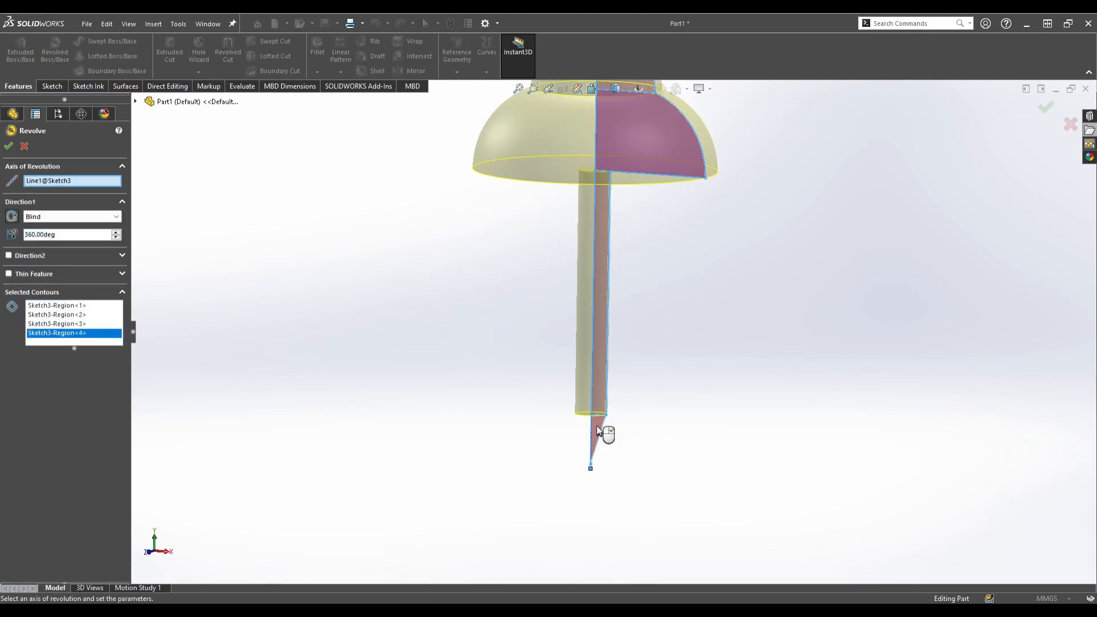
{"action": "left_click", "coordinate": [598, 431]}
{"action": "left_click", "coordinate": [9, 147]}
- Open the color appearance editor for the revolve feature and remove Revolve1 from the selected geometry
{"action": "scroll", "coordinate": [751, 225], "scroll_direction": "up", "scroll_amount": 3}
{"action": "left_click", "coordinate": [621, 220]}
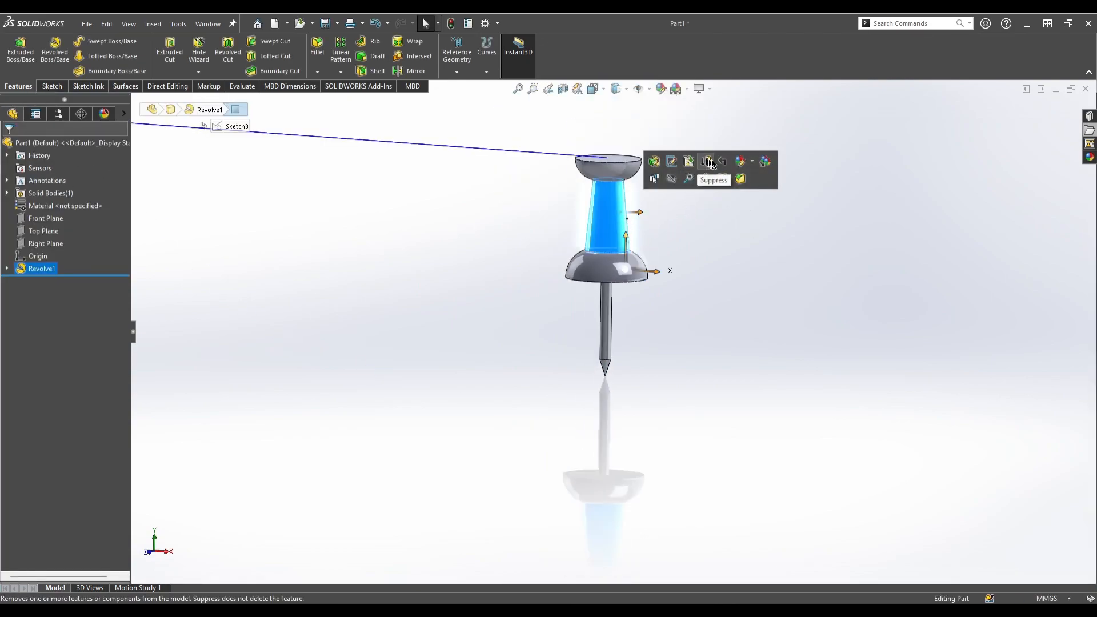
{"action": "left_click", "coordinate": [741, 161]}
{"action": "left_click", "coordinate": [772, 213]}
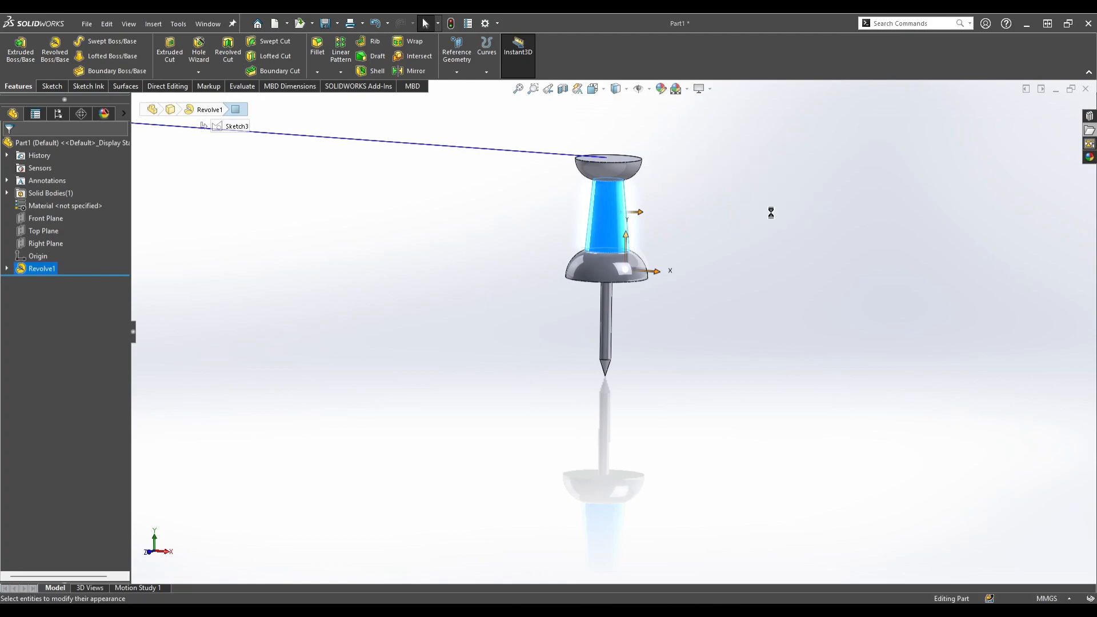
{"action": "left_click", "coordinate": [47, 219]}
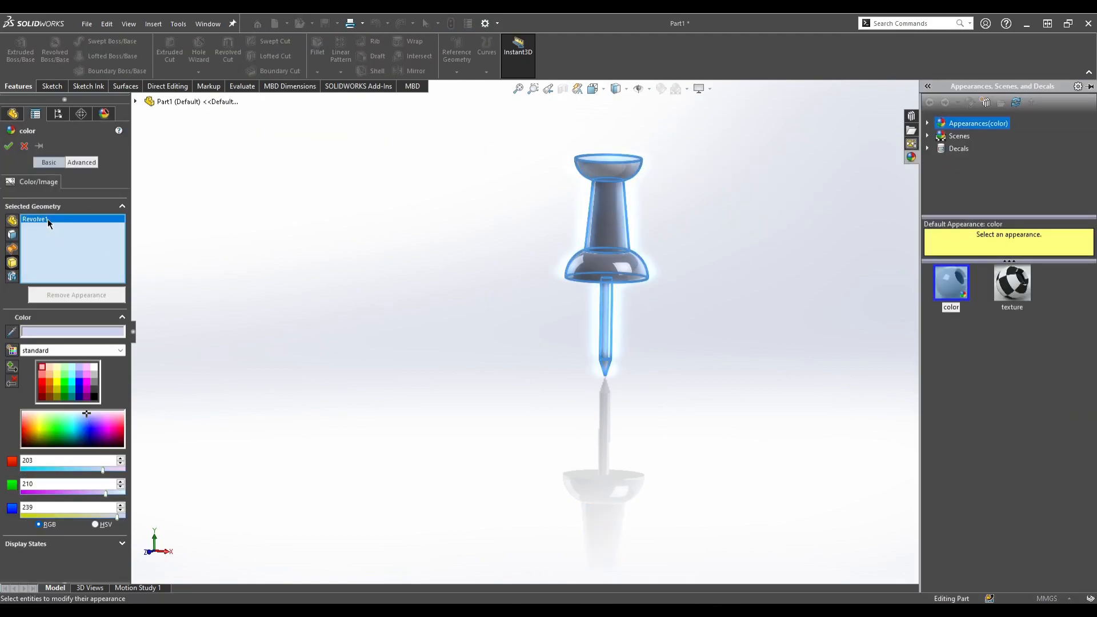
{"action": "key", "text": "Delete"}
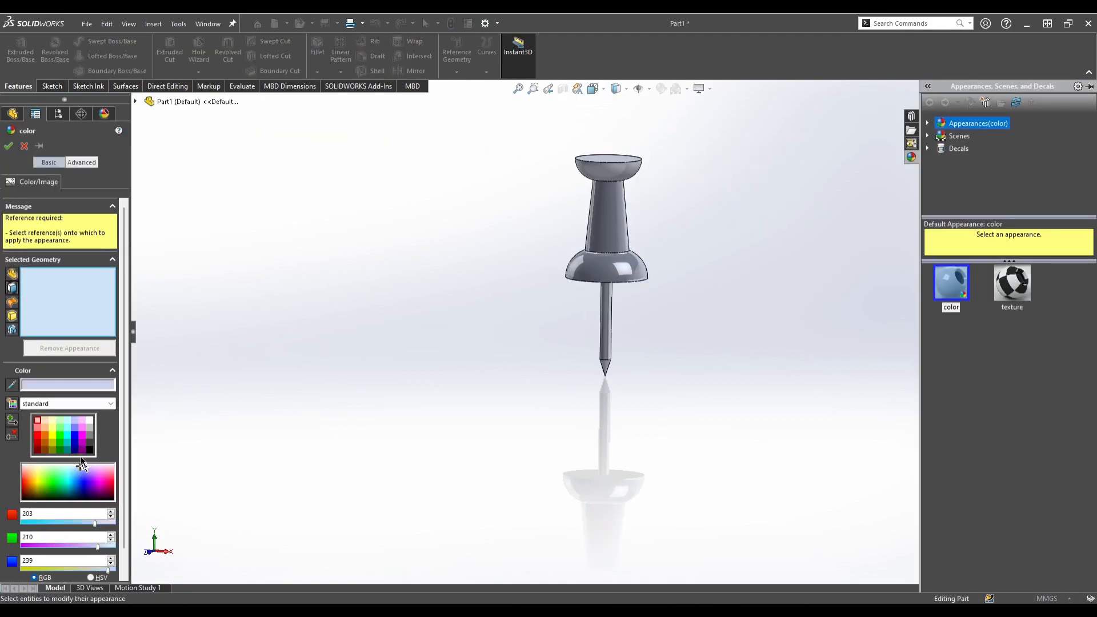
- Apply RGB 128, 128, 255 to the handle's five faces: tapered body, lower dome, head's rounded side, head's top and flange underside
{"action": "left_click", "coordinate": [74, 439]}
{"action": "left_click", "coordinate": [74, 430]}
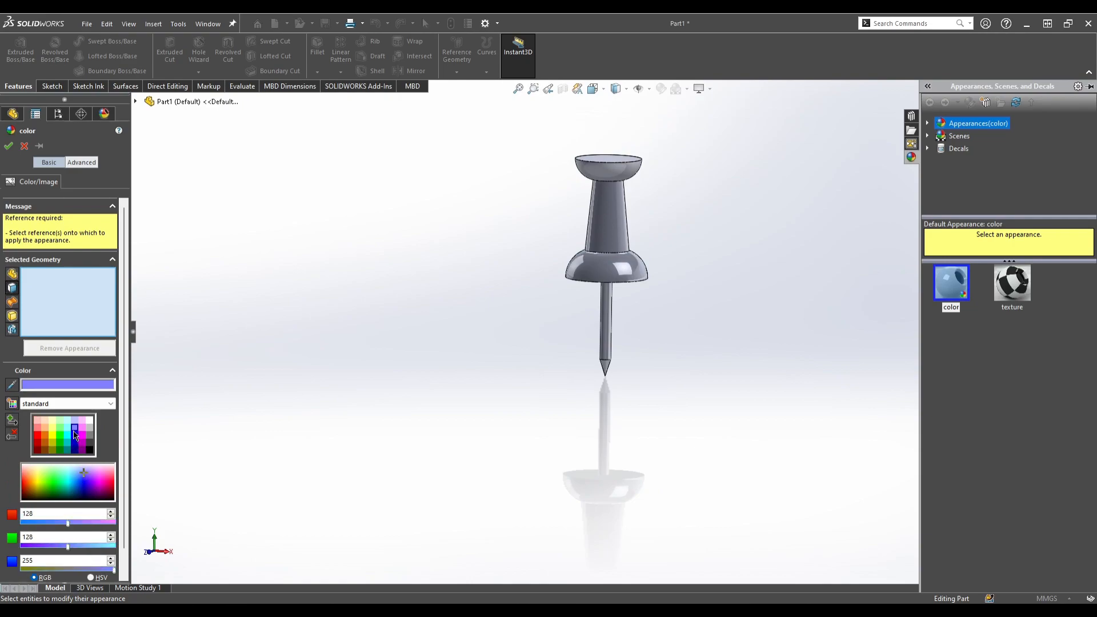
{"action": "left_click", "coordinate": [595, 226]}
{"action": "left_click", "coordinate": [626, 260]}
{"action": "left_click", "coordinate": [623, 169]}
{"action": "middle_click_drag", "start_coordinate": [623, 169], "coordinate": [627, 401]}
{"action": "left_click", "coordinate": [620, 345]}
{"action": "middle_click_drag", "start_coordinate": [653, 449], "coordinate": [636, 206]}
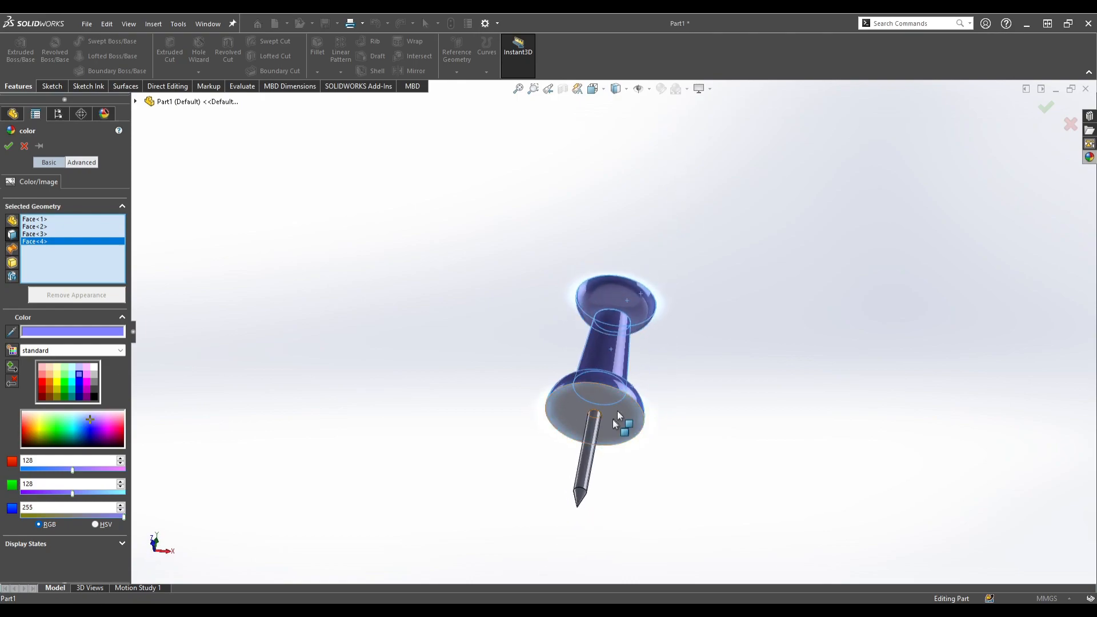
{"action": "left_click", "coordinate": [629, 428]}
{"action": "middle_click_drag", "start_coordinate": [635, 448], "coordinate": [637, 343]}
- Change the selected handle faces' color to blue RGB 7, 134, 255 and apply the appearance
{"action": "left_click", "coordinate": [81, 384]}
{"action": "middle_click_drag", "start_coordinate": [617, 435], "coordinate": [557, 466]}
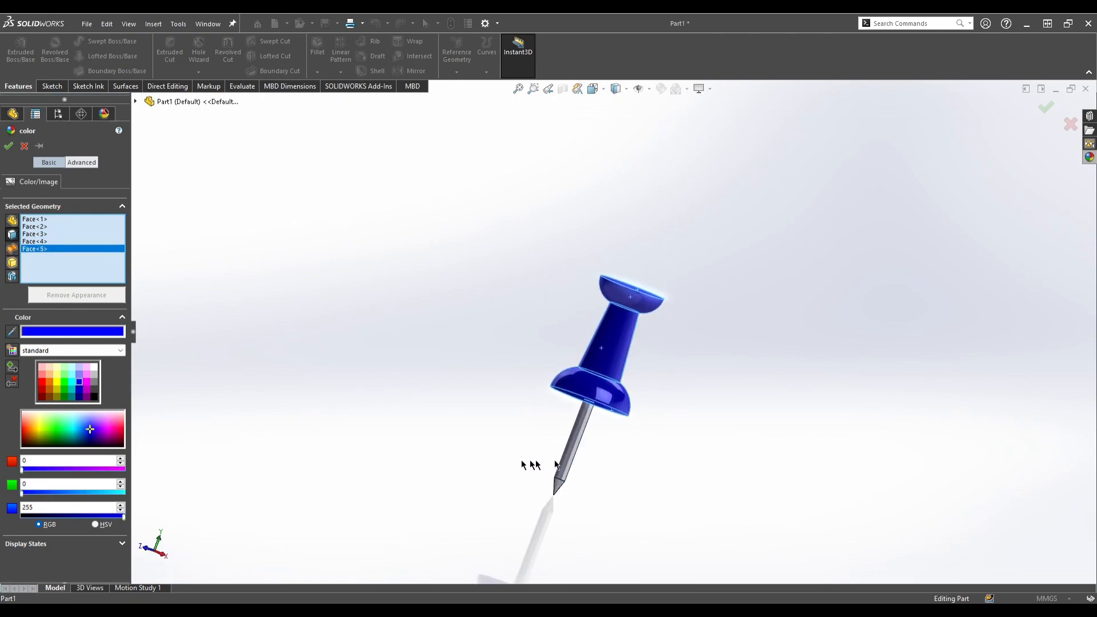
{"action": "left_click_drag", "start_coordinate": [90, 435], "coordinate": [82, 430]}
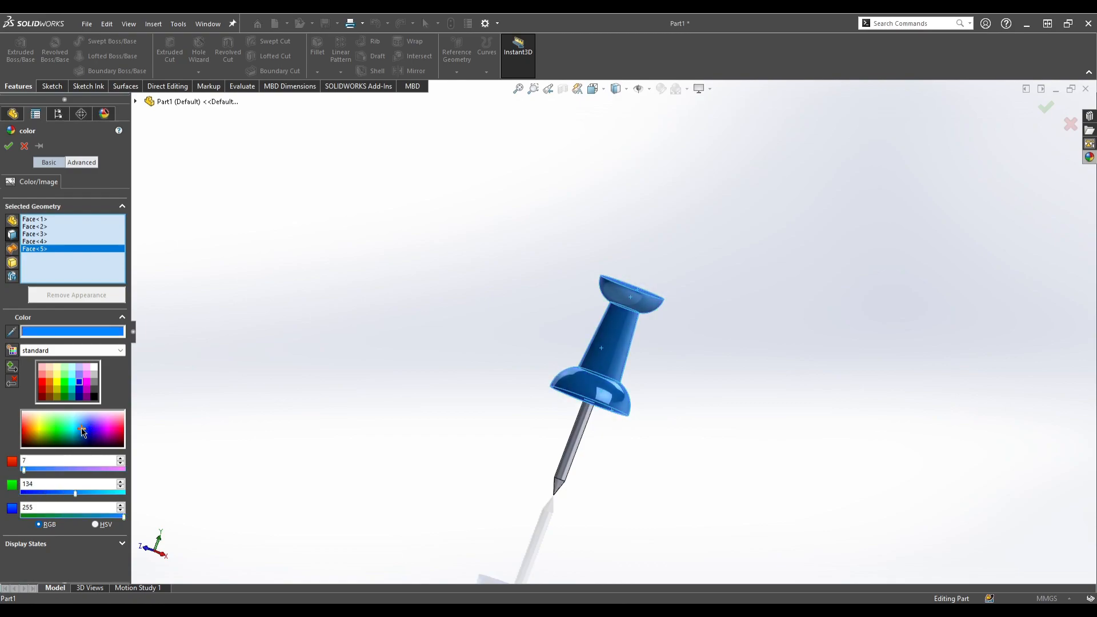
{"action": "left_click", "coordinate": [9, 146]}
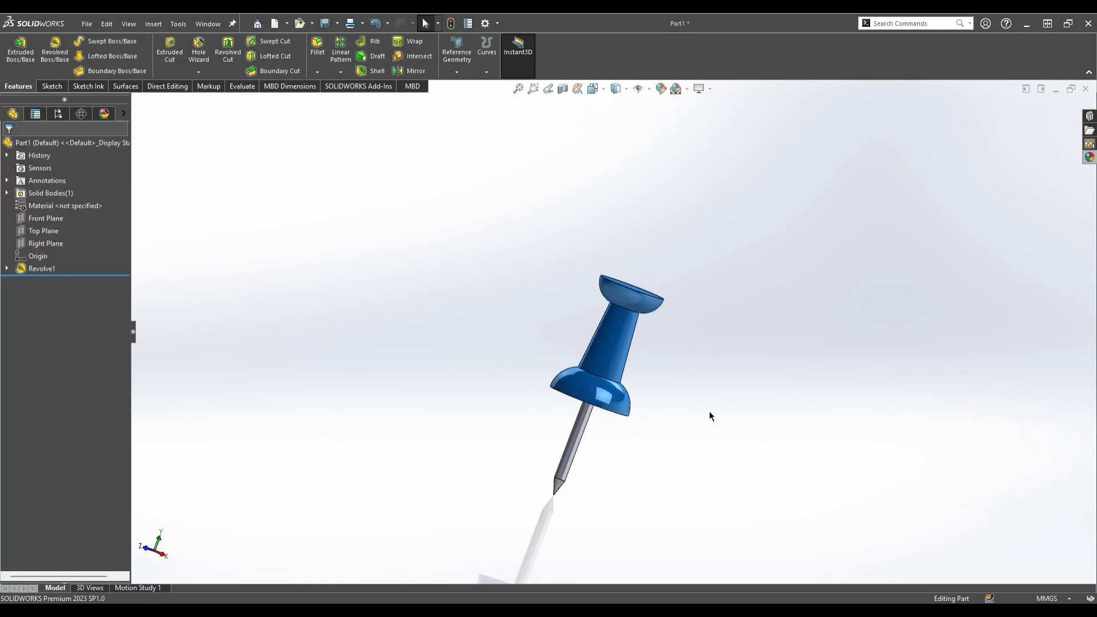
- Toggle RealView Graphics off and back on, and examine the colored push pin from several angles
{"action": "middle_click_drag", "start_coordinate": [577, 443], "coordinate": [725, 64]}
{"action": "left_click", "coordinate": [710, 89]}
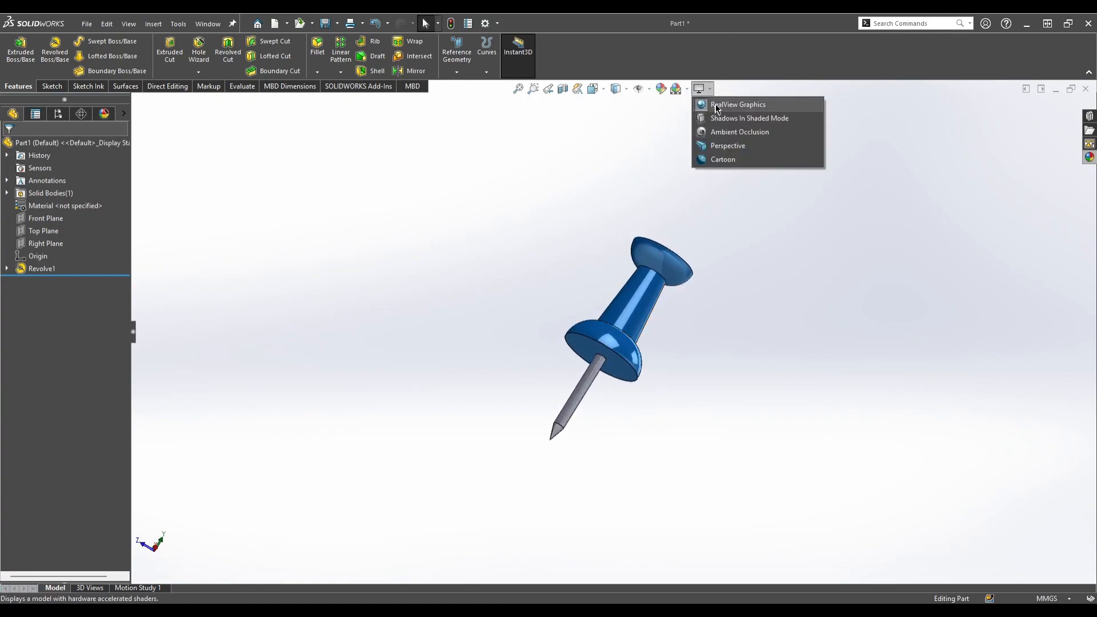
{"action": "left_click", "coordinate": [718, 108]}
{"action": "left_click", "coordinate": [699, 90]}
{"action": "left_click", "coordinate": [738, 105]}
{"action": "middle_click_drag", "start_coordinate": [754, 174], "coordinate": [703, 182]}
{"action": "scroll", "coordinate": [716, 246], "scroll_direction": "down", "scroll_amount": 6}
{"action": "scroll", "coordinate": [572, 446], "scroll_direction": "up", "scroll_amount": 3}
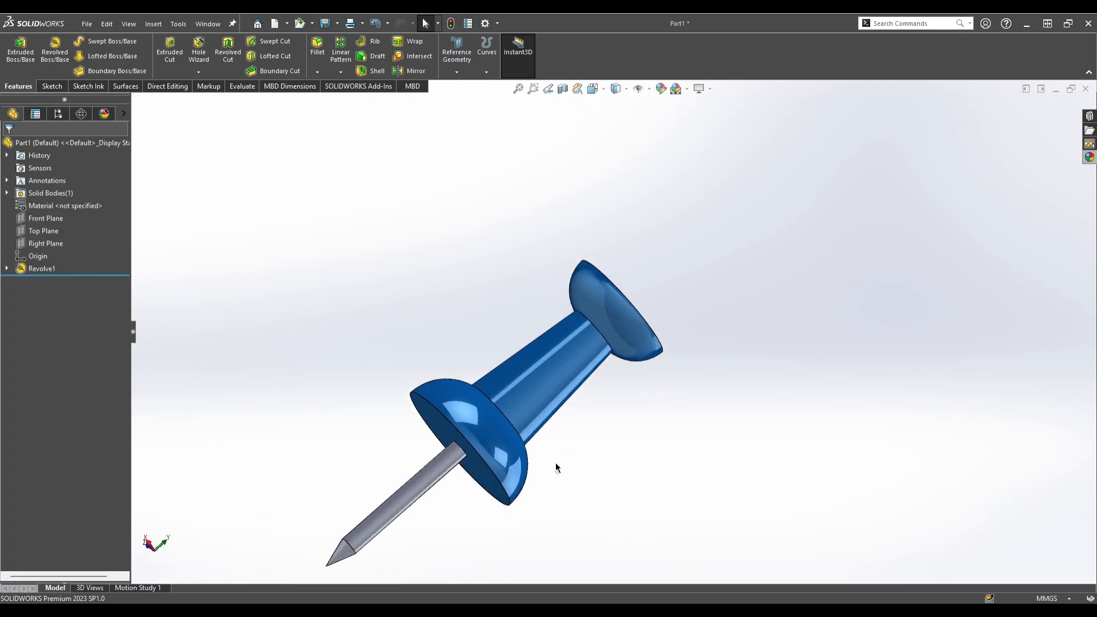
{"action": "middle_click_drag", "start_coordinate": [558, 468], "coordinate": [529, 390], "text": "ctrl"}
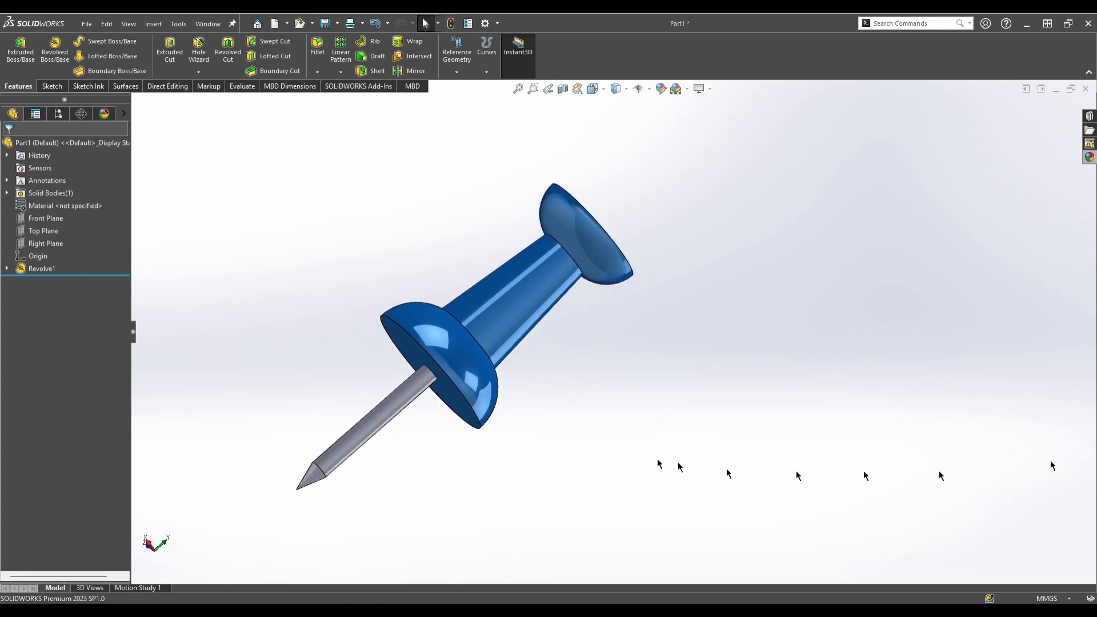
{"action": "scroll", "coordinate": [553, 407], "scroll_direction": "down", "scroll_amount": 3}
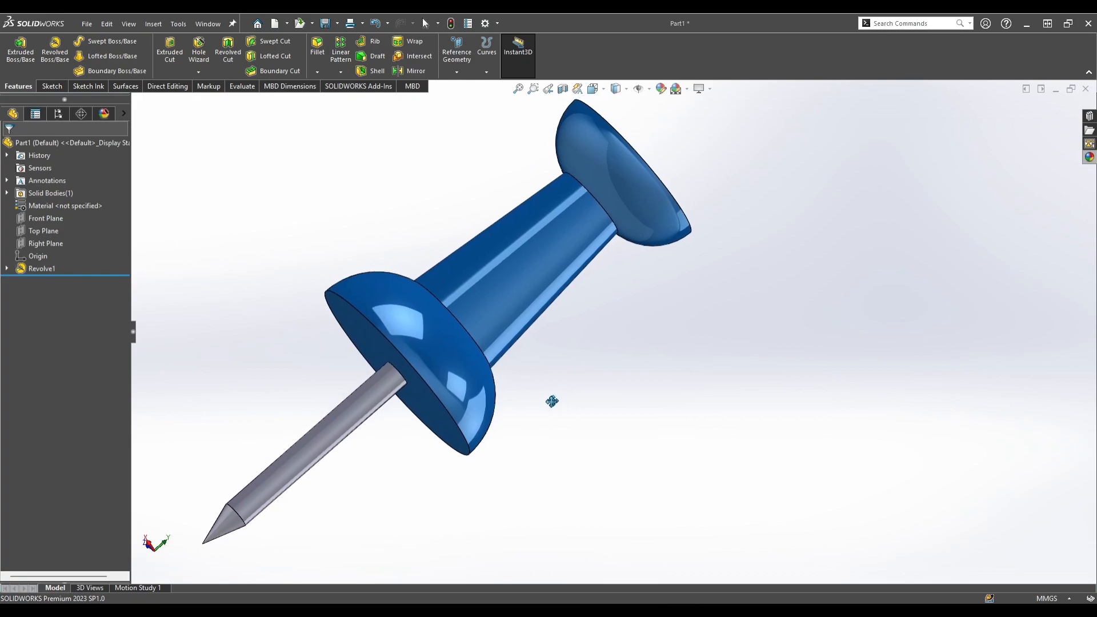
{"action": "middle_click_drag", "start_coordinate": [489, 476], "coordinate": [435, 490], "text": "ctrl"}
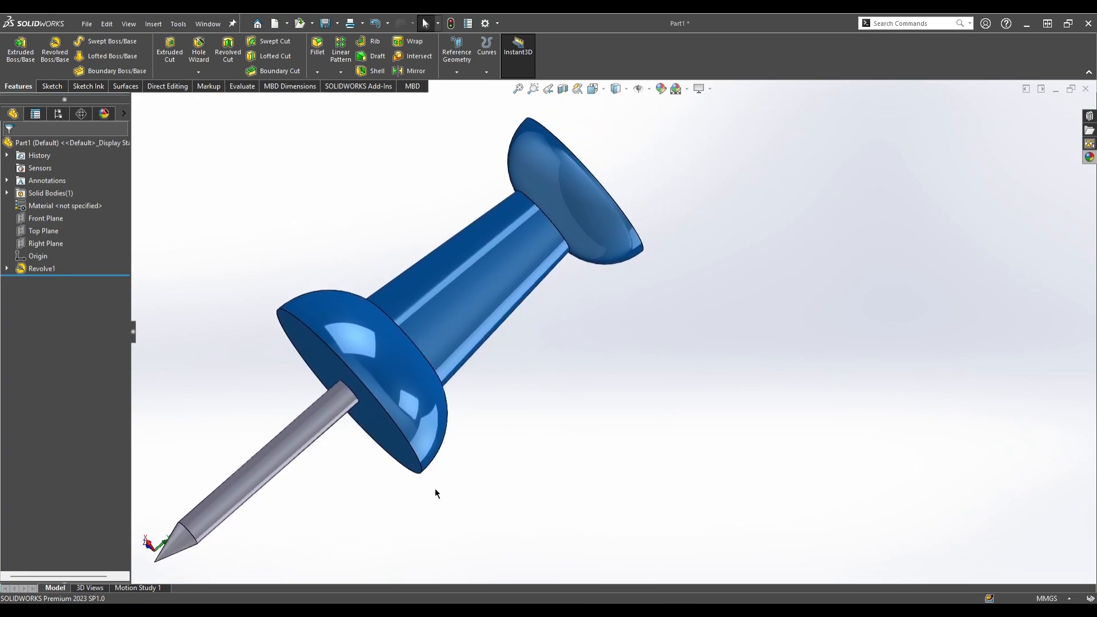